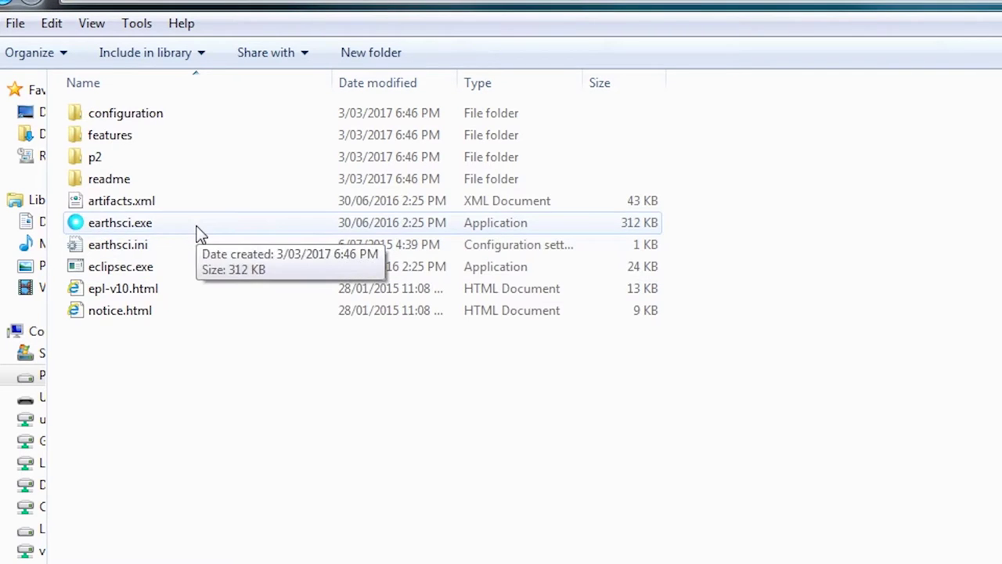
Step: Launch EarthSci from earthsci.exe in the program folder
double_click(197, 227)
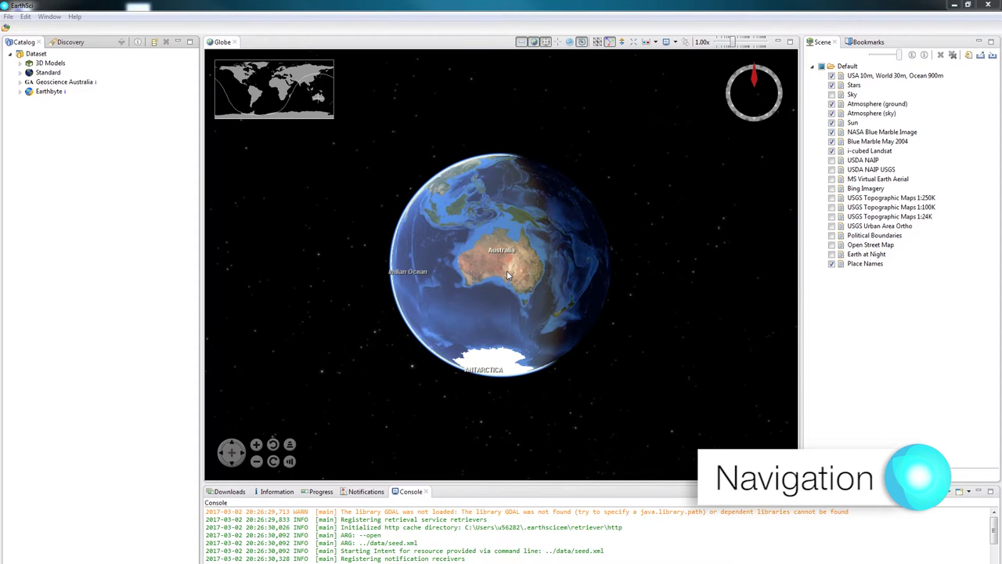
Step: Practise navigating the globe by rotating, tilting and zooming between Australia and Antarctica, finishing with Australia enlarged in view
mouse_move(501, 246)
left_mouse_down()
mouse_move(546, 242)
mouse_move(403, 255)
left_mouse_up()
left_click_drag(587, 270, 446, 270)
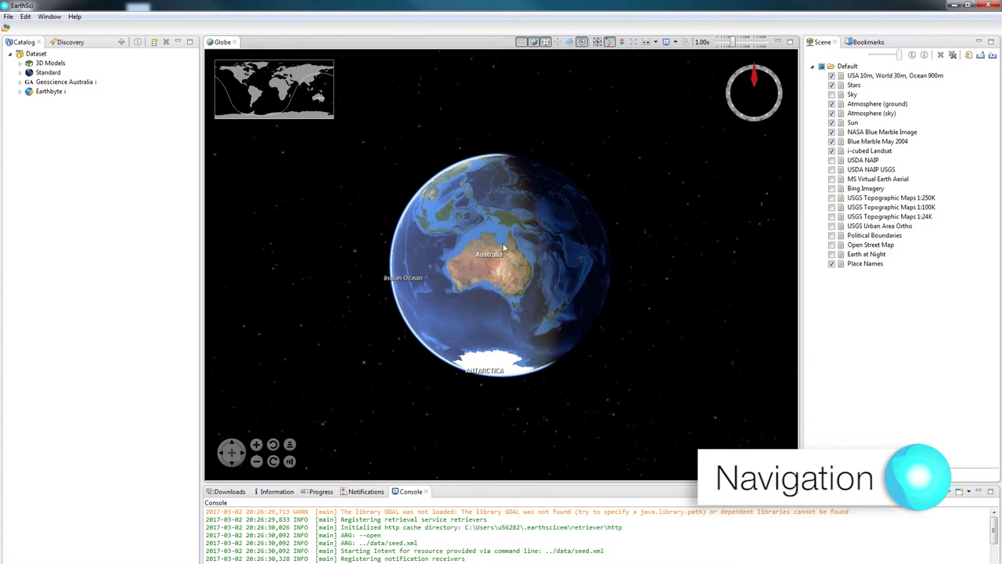
right_click_drag(500, 239, 406, 375)
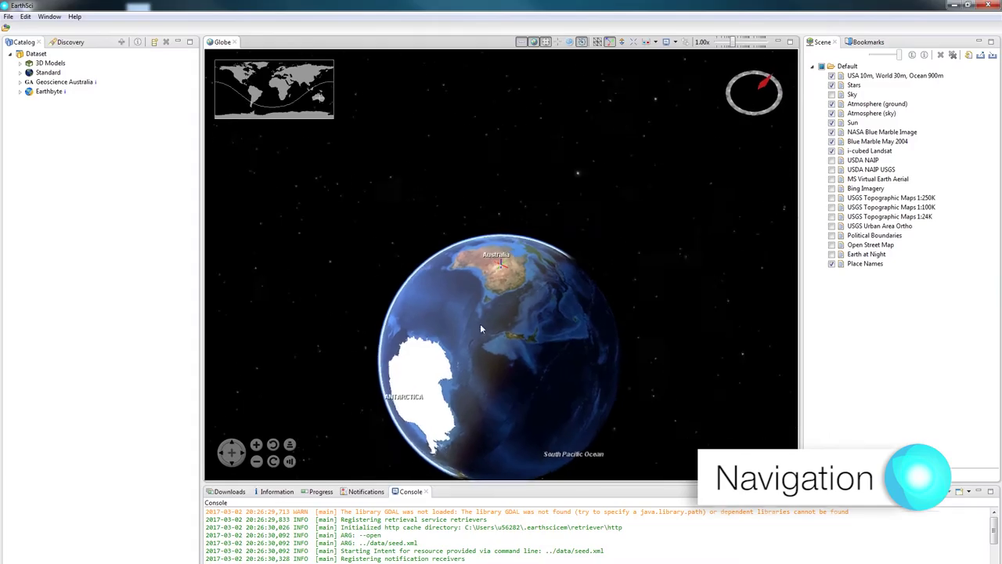
right_click_drag(480, 324, 501, 294)
left_click_drag(503, 317, 481, 225)
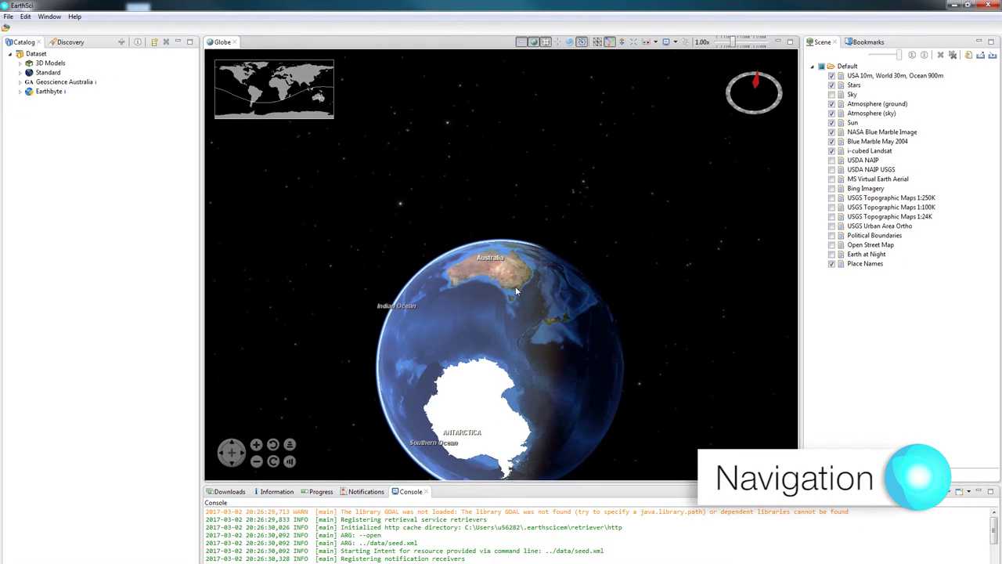
scroll(516, 295, "up", 5)
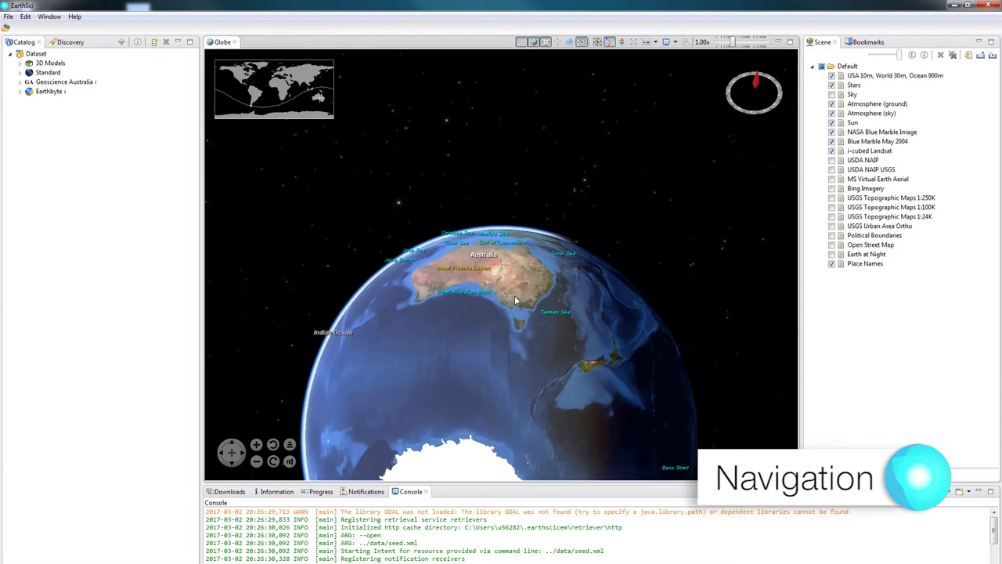
scroll(517, 295, "down", 5)
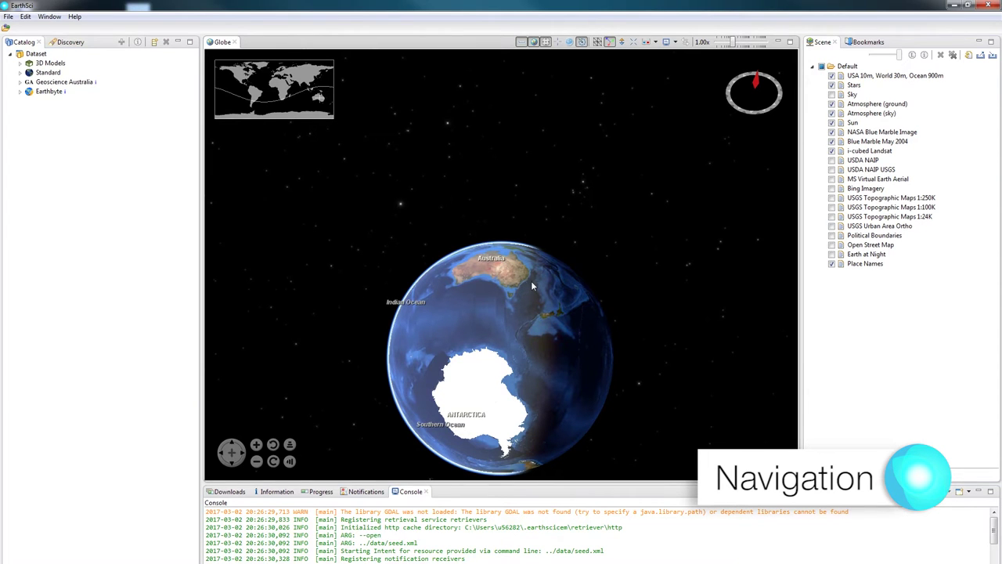
scroll(485, 264, "up", 1)
middle_click_drag(486, 260, 528, 358)
scroll(530, 285, "up", 4)
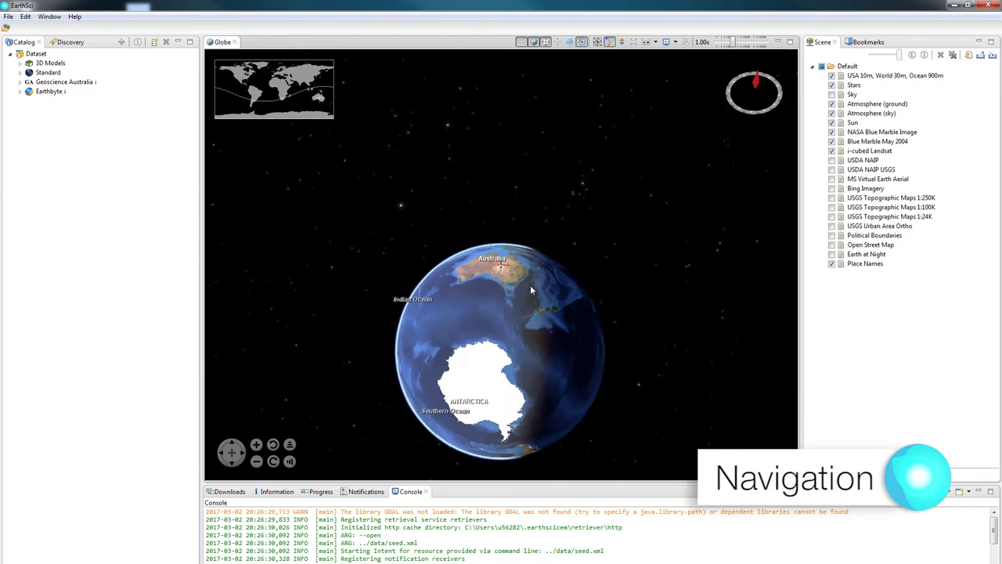
right_click_drag(547, 283, 544, 227)
scroll(542, 229, "up", 3)
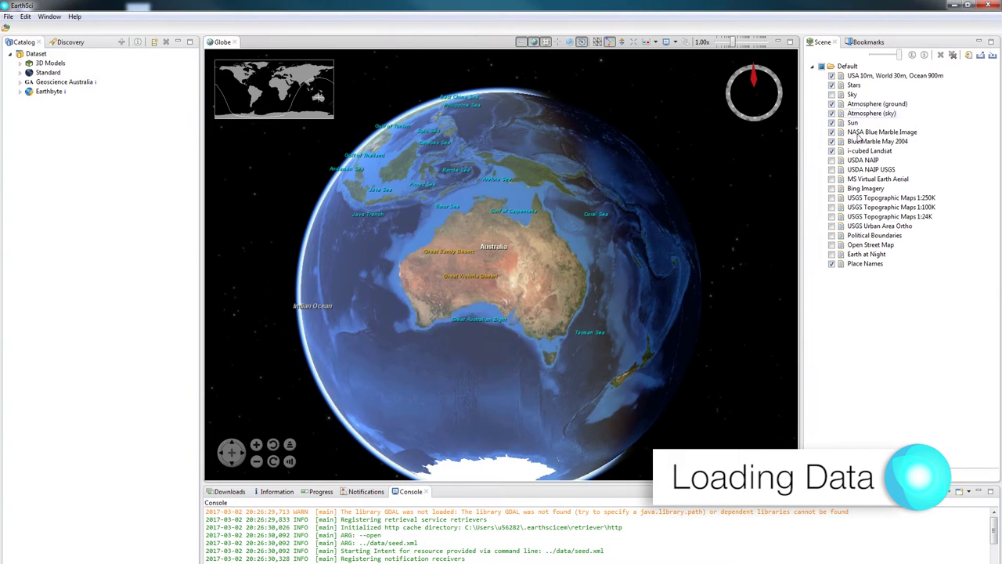
Step: Hide the Place Names, Atmosphere (ground), Atmosphere (sky) and Sun layers in the scene
left_click(832, 264)
left_click(833, 104)
left_click(832, 114)
left_click(832, 123)
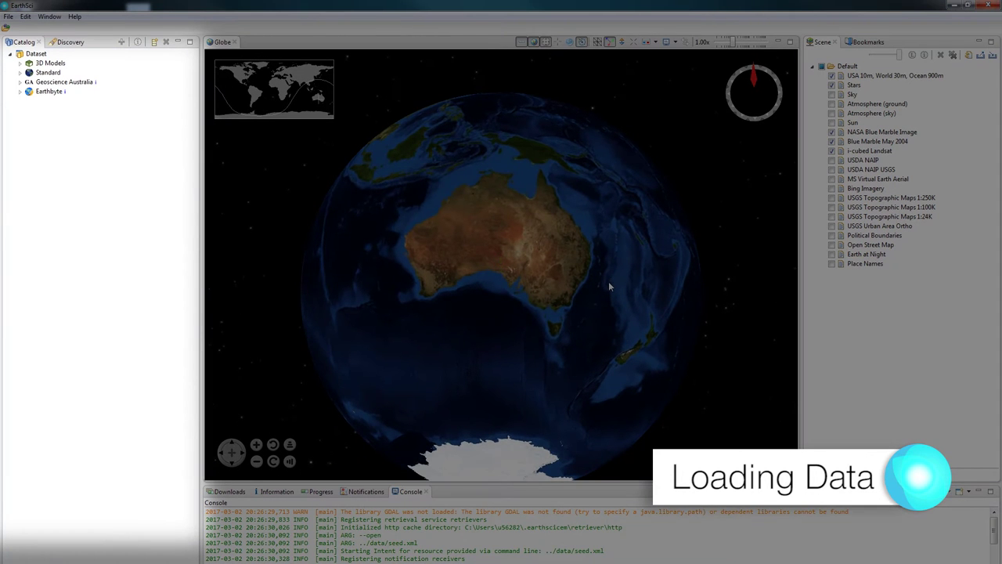
Step: Add Recent Earthquakes (RSS) from the Geoscience Australia 3D Models earthquake datasets to the scene, including its full tree structure
left_click_drag(608, 283, 623, 319)
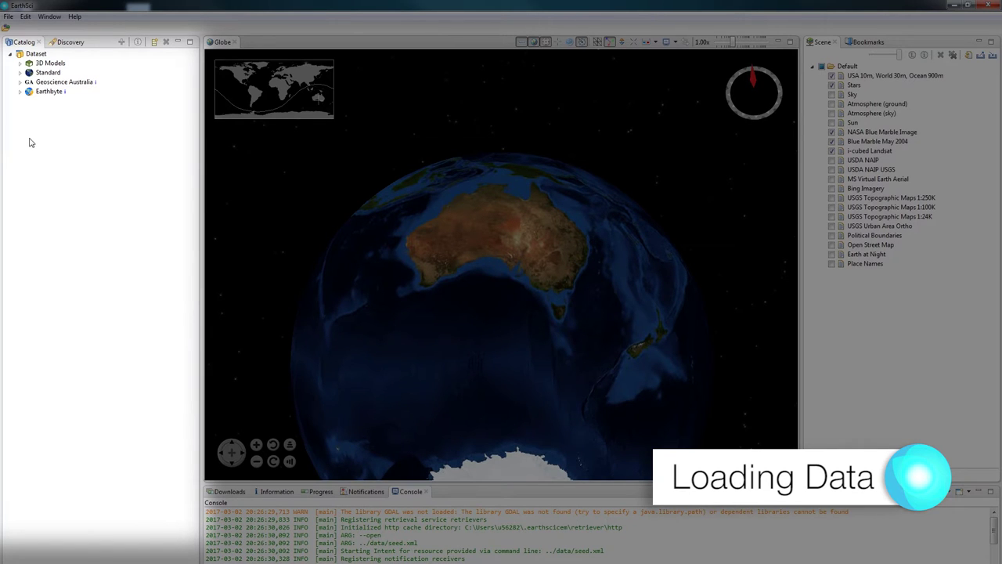
left_click(21, 64)
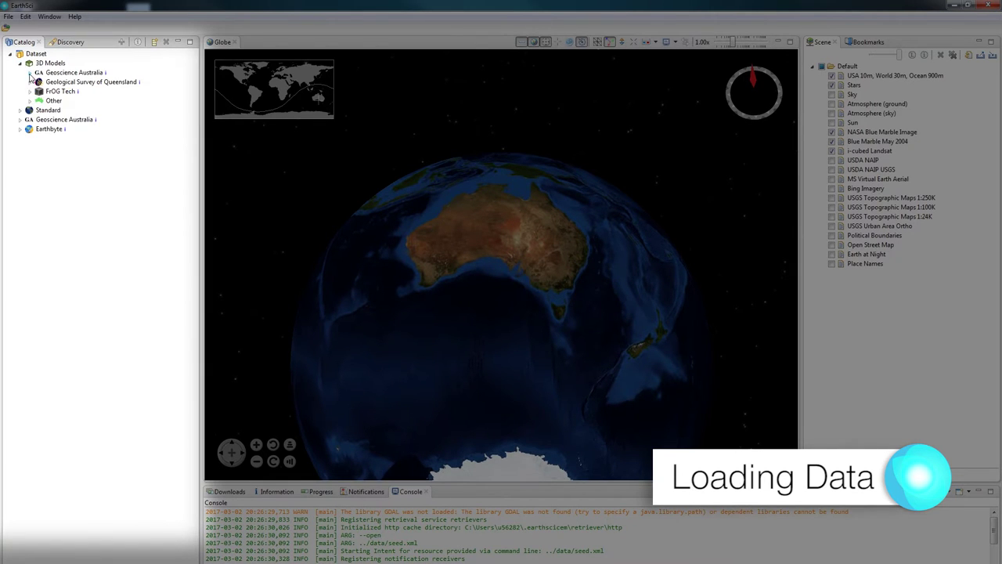
left_click(29, 72)
left_click(40, 91)
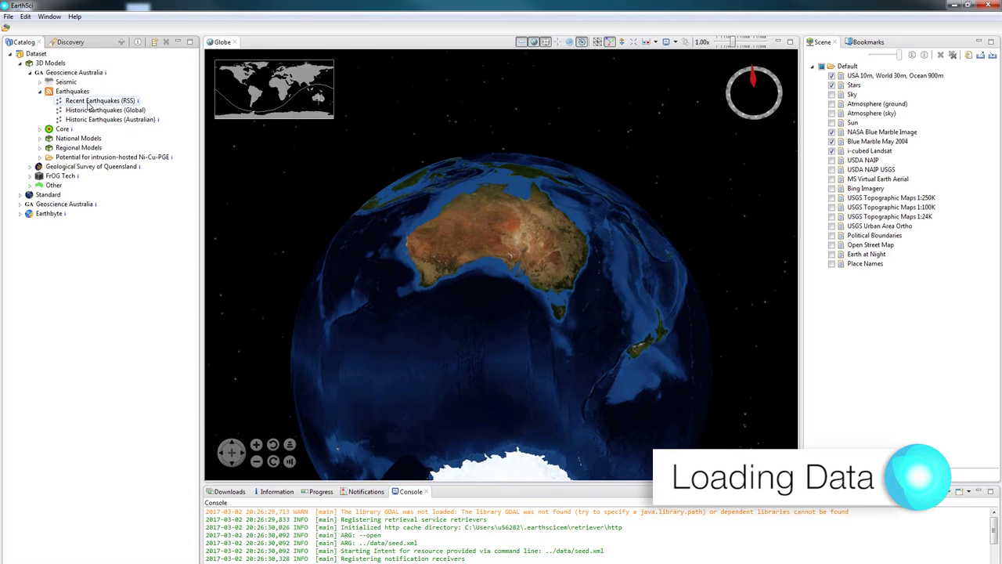
double_click(90, 102)
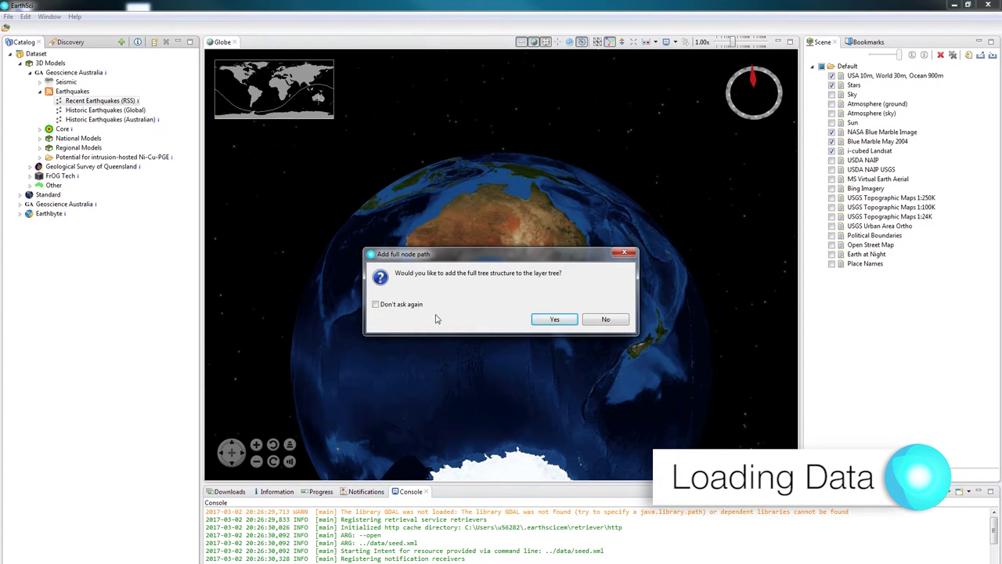
left_click(554, 319)
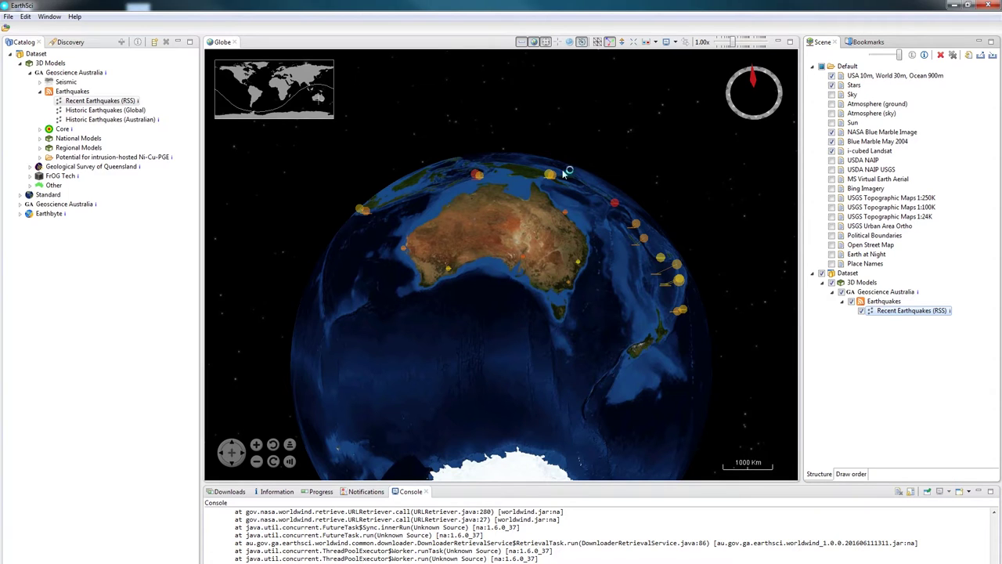
Step: Add the Historic Earthquakes (Global) dataset to the scene, including its full tree structure
mouse_move(553, 176)
mouse_move(679, 269)
mouse_move(579, 262)
scroll(551, 256, "up", 3)
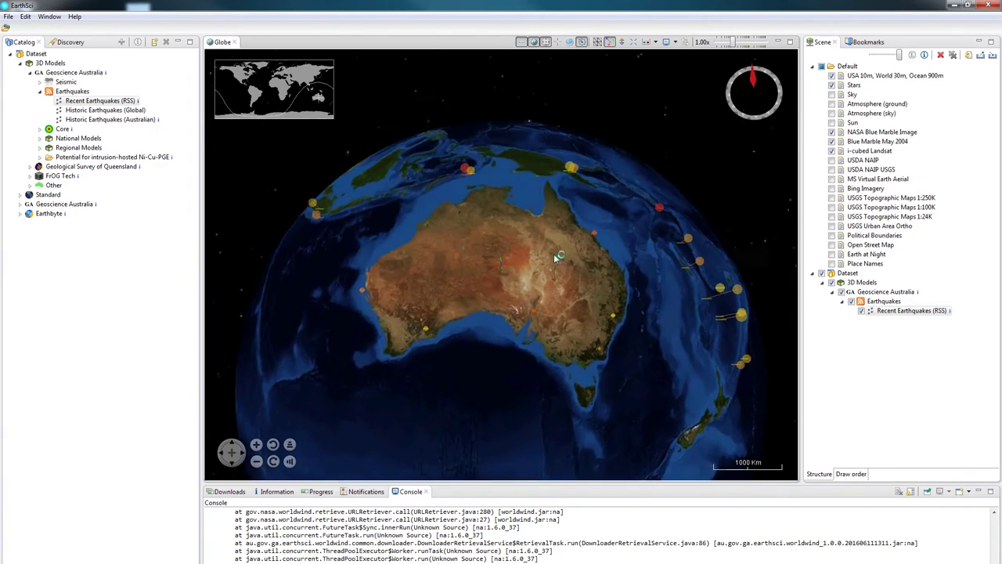
double_click(144, 109)
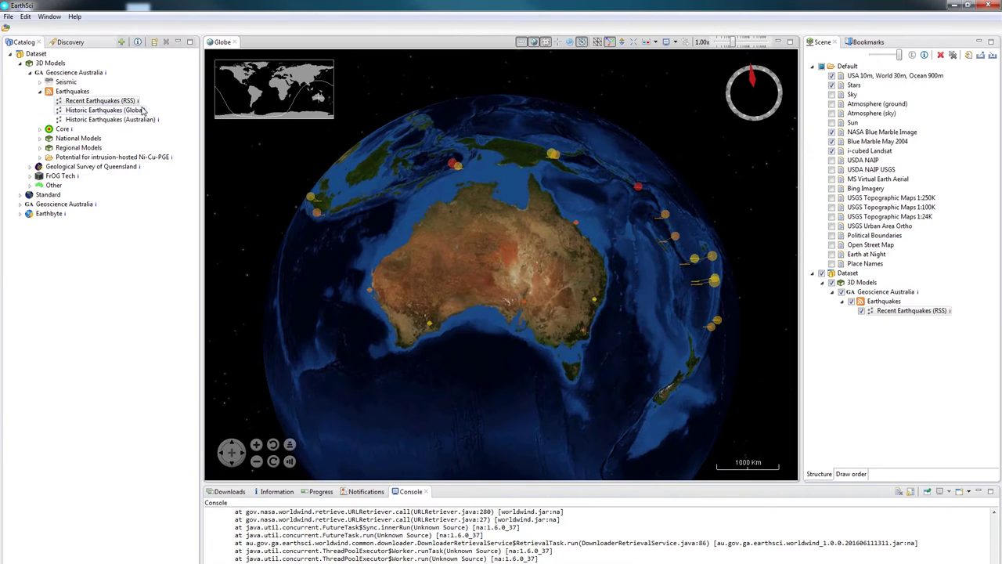
left_click(557, 320)
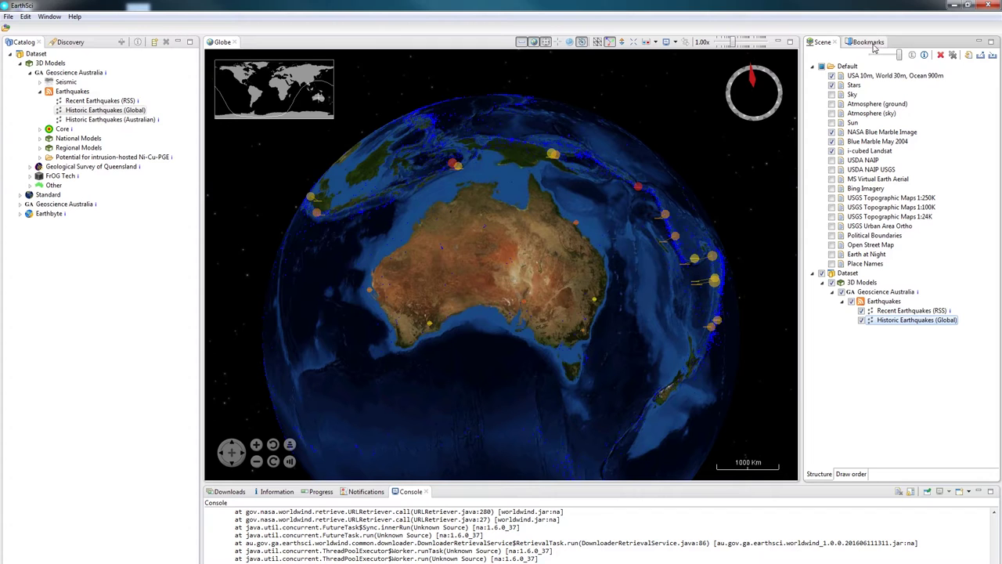
Step: Lower the opacity of the Blue Marble May 2004 layer to 36%
left_click_drag(649, 265, 662, 354)
mouse_move(468, 169)
left_mouse_down()
mouse_move(540, 293)
mouse_move(510, 360)
mouse_move(458, 157)
mouse_move(557, 250)
mouse_move(528, 227)
left_mouse_up()
left_click_drag(536, 312, 632, 262)
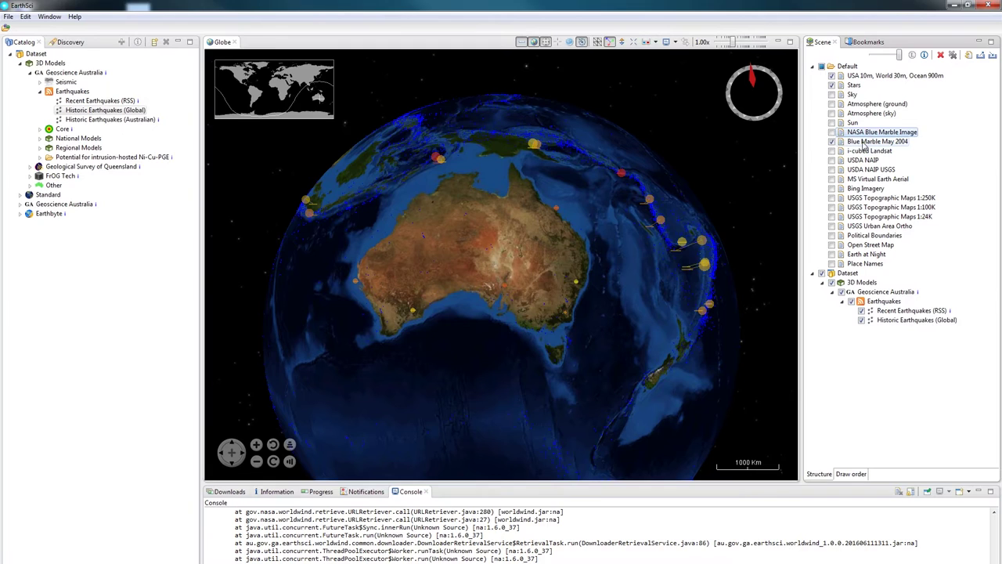
left_click(876, 142)
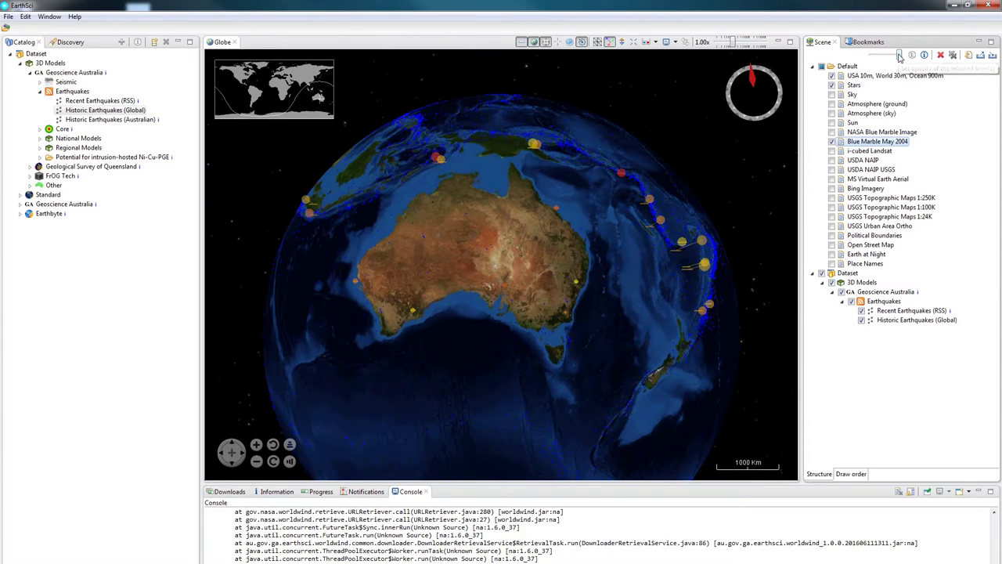
left_click(900, 58)
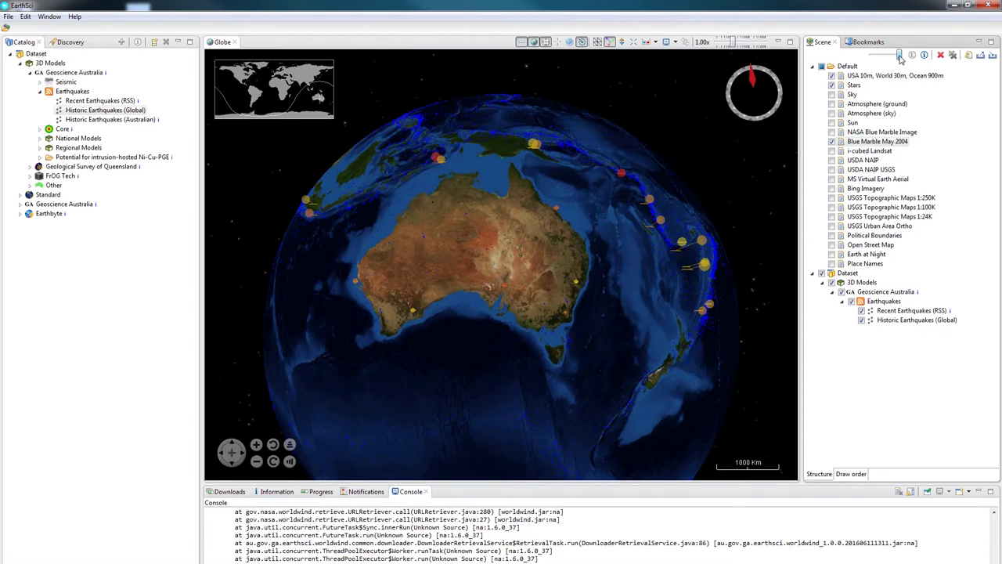
left_click_drag(899, 58, 883, 58)
Step: Examine the depth and distribution of the earthquake points beneath the surface around Australia and New Zealand
left_click_drag(586, 261, 523, 219)
right_click_drag(694, 209, 681, 309)
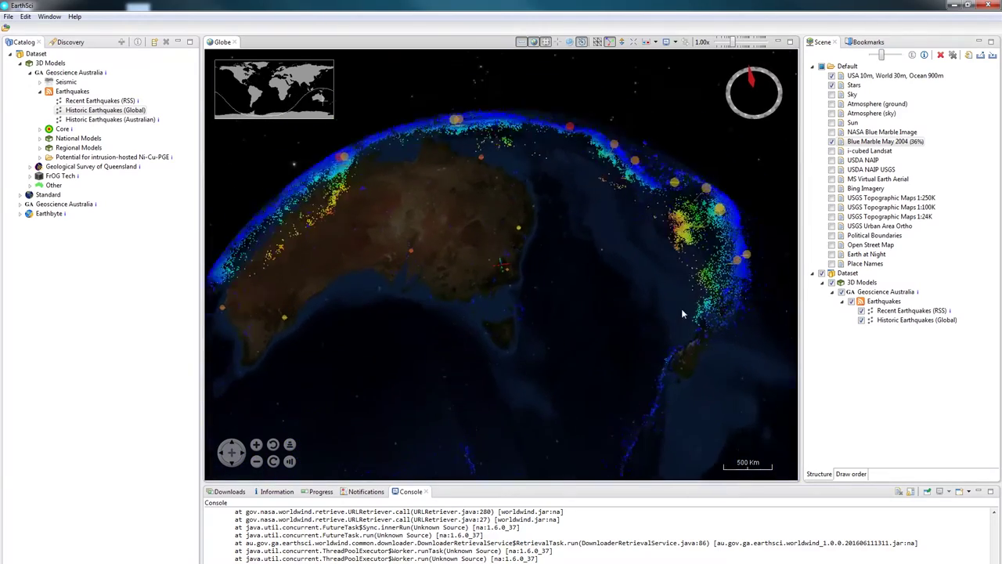
left_click_drag(682, 309, 613, 264)
right_click_drag(629, 253, 620, 285)
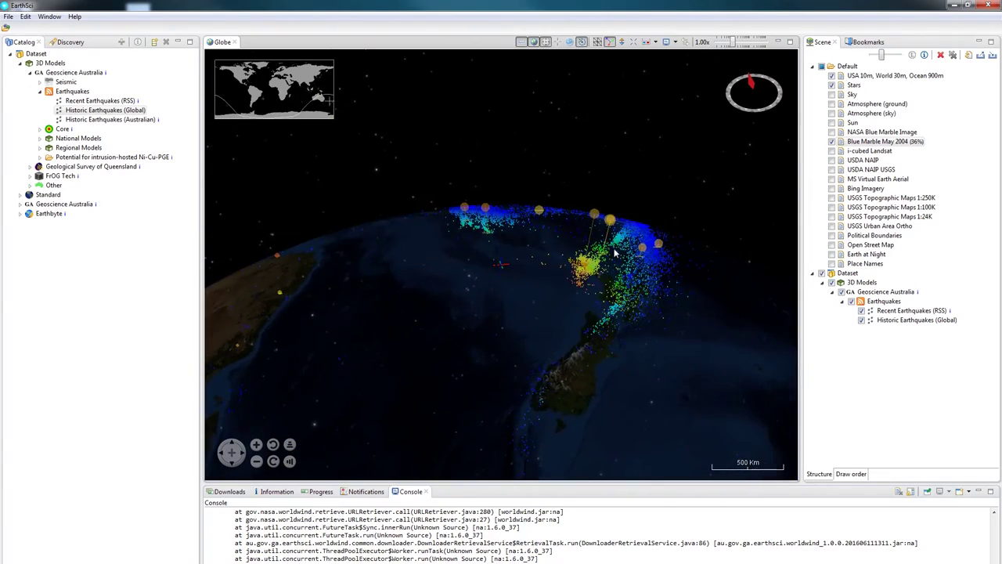
scroll(619, 266, "down", 5)
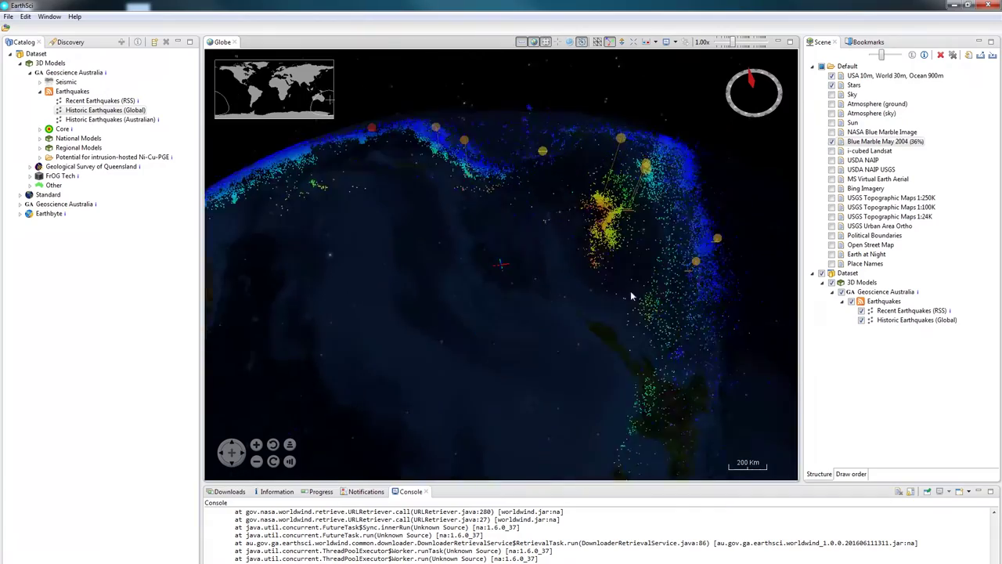
left_click_drag(631, 296, 505, 291)
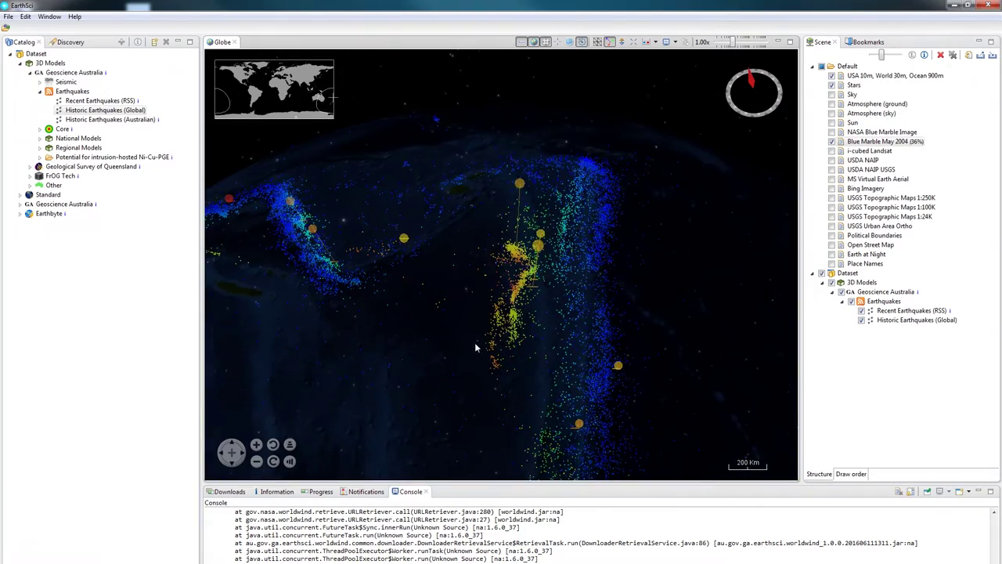
left_click_drag(475, 344, 739, 321)
left_click_drag(501, 328, 723, 291)
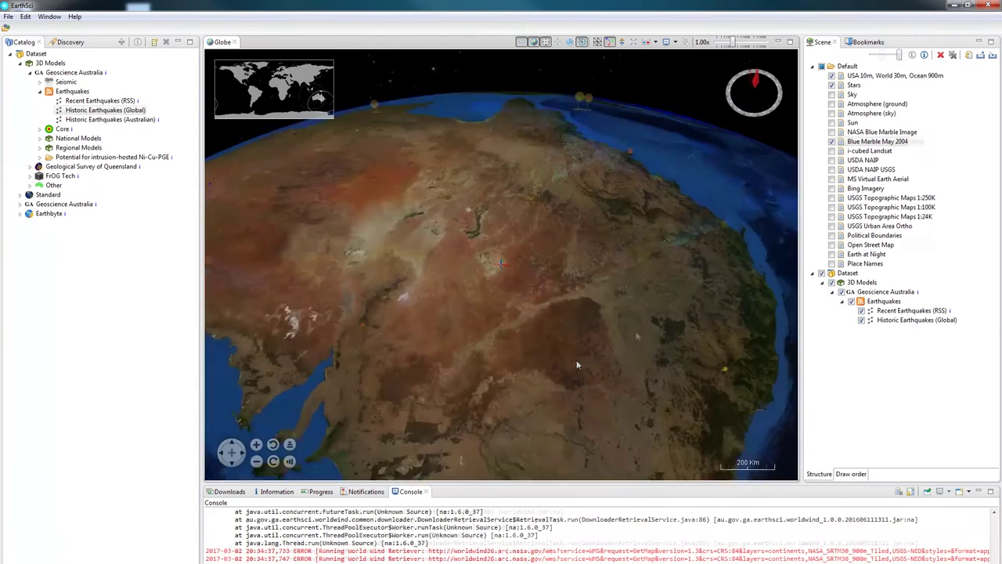
scroll(577, 361, "down", 5)
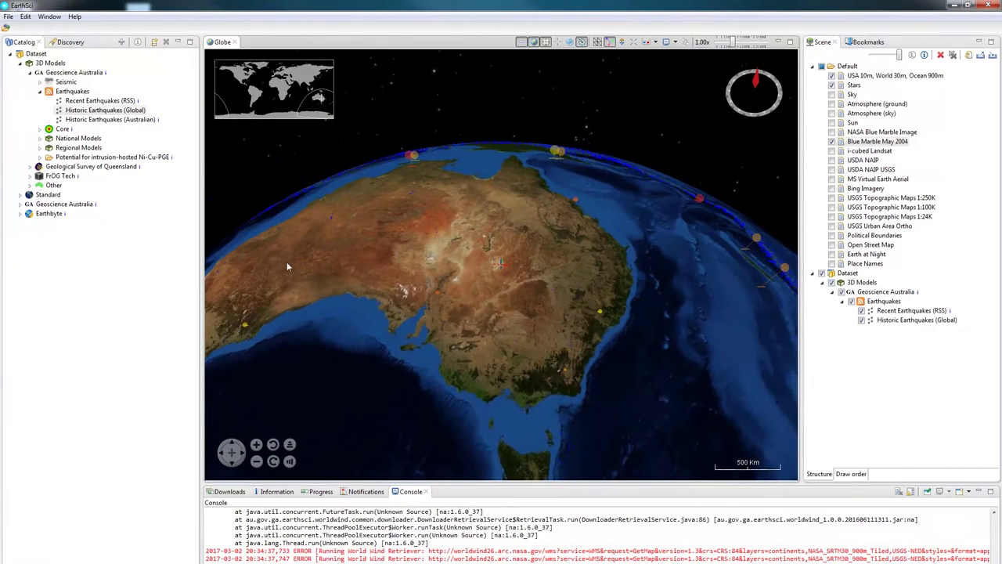
Step: Add the ASTER False Colour (Web) layer from Geoscience Australia's VNIR SWIR Products to the scene, including its full tree structure
left_click(21, 204)
left_click(30, 289)
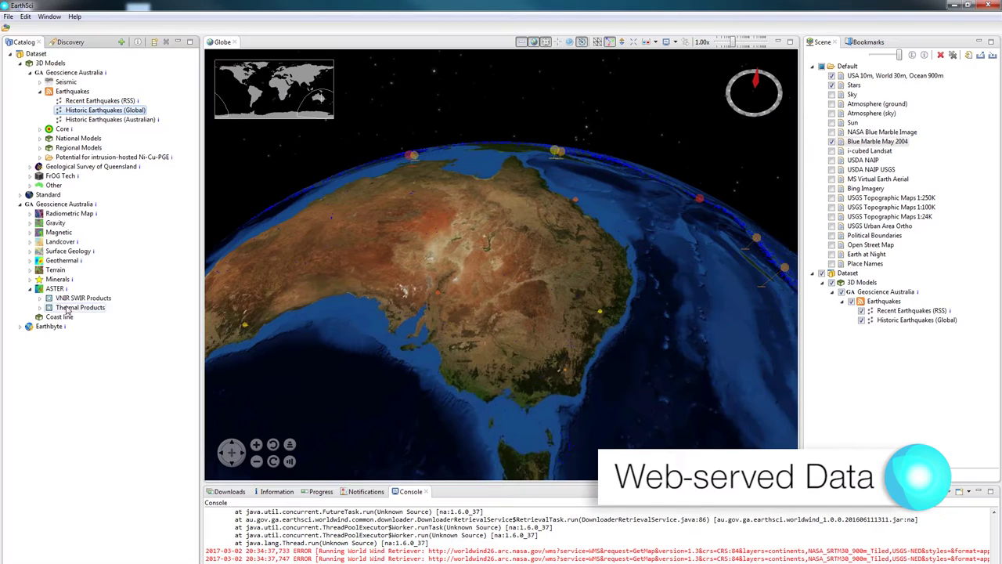
left_click(40, 297)
double_click(84, 308)
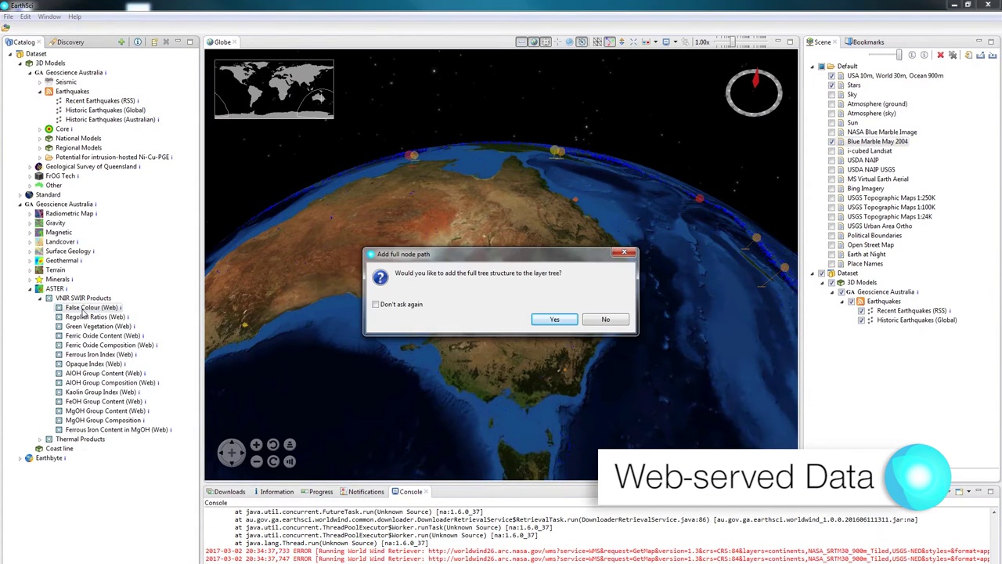
left_click(552, 320)
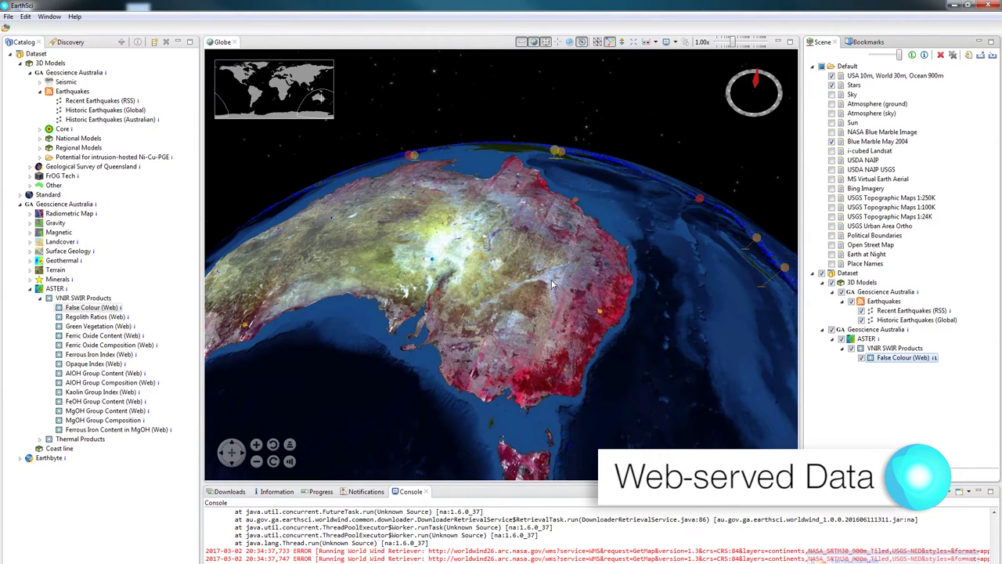
Step: Examine the False Colour imagery over eastern Australia up close, with the list of running downloads shown
mouse_move(558, 293)
left_mouse_down()
mouse_move(443, 262)
mouse_move(539, 289)
left_mouse_up()
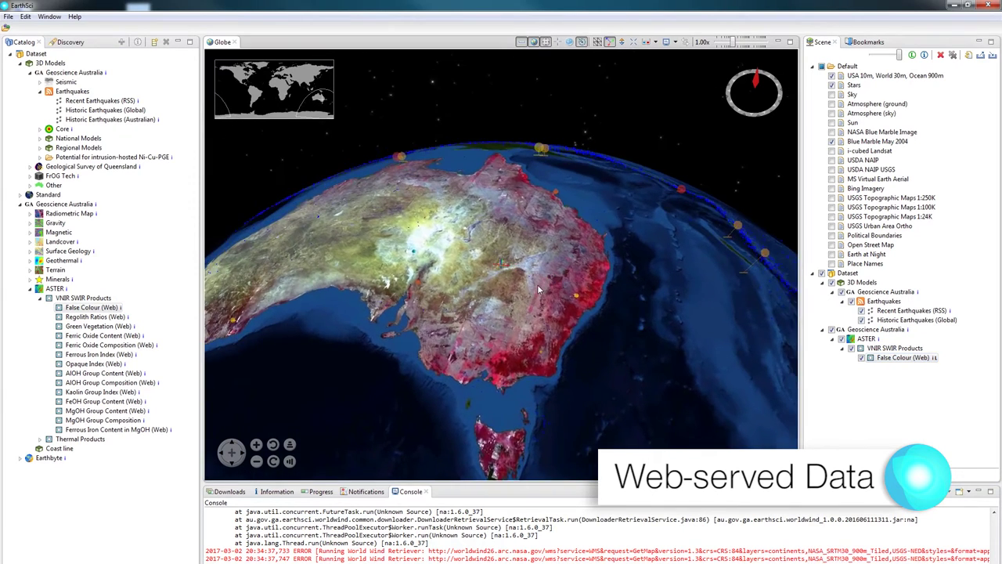
scroll(521, 270, "up", 5)
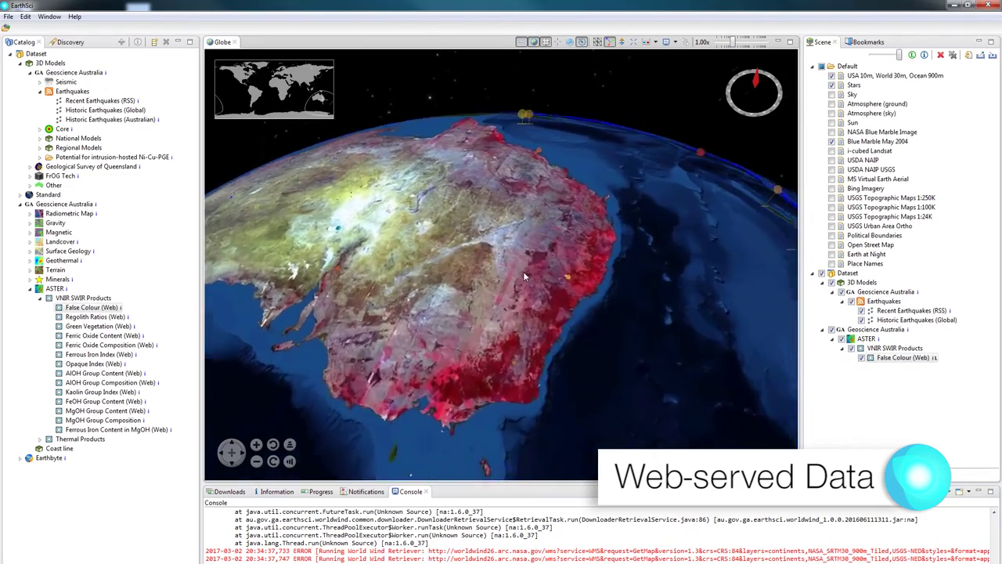
scroll(521, 269, "up", 5)
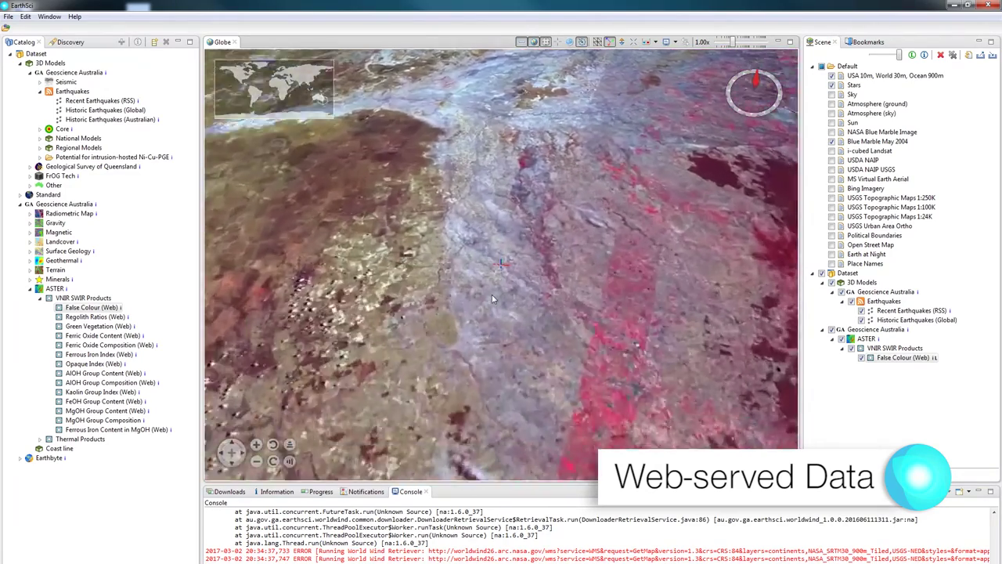
scroll(491, 295, "up", 3)
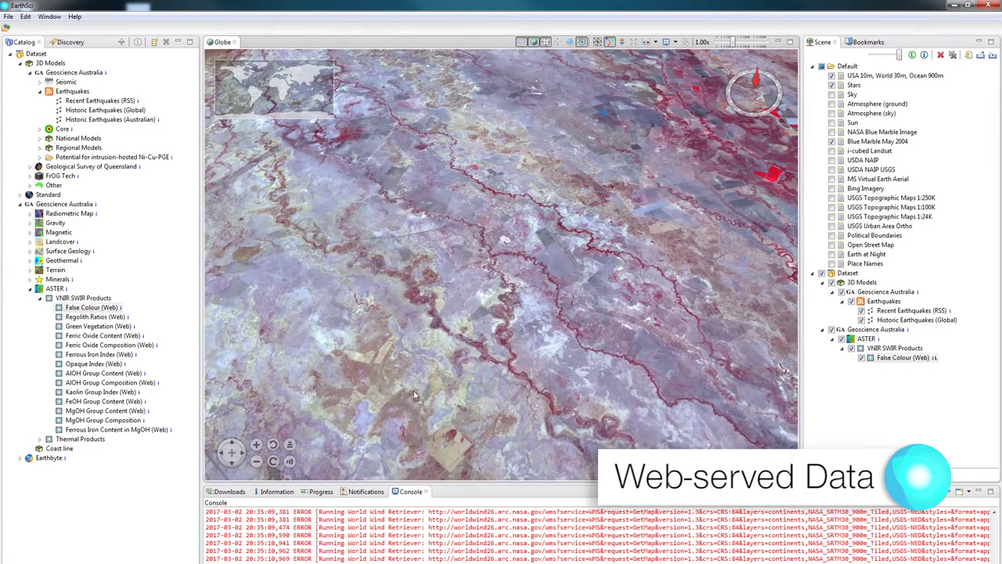
left_click(228, 491)
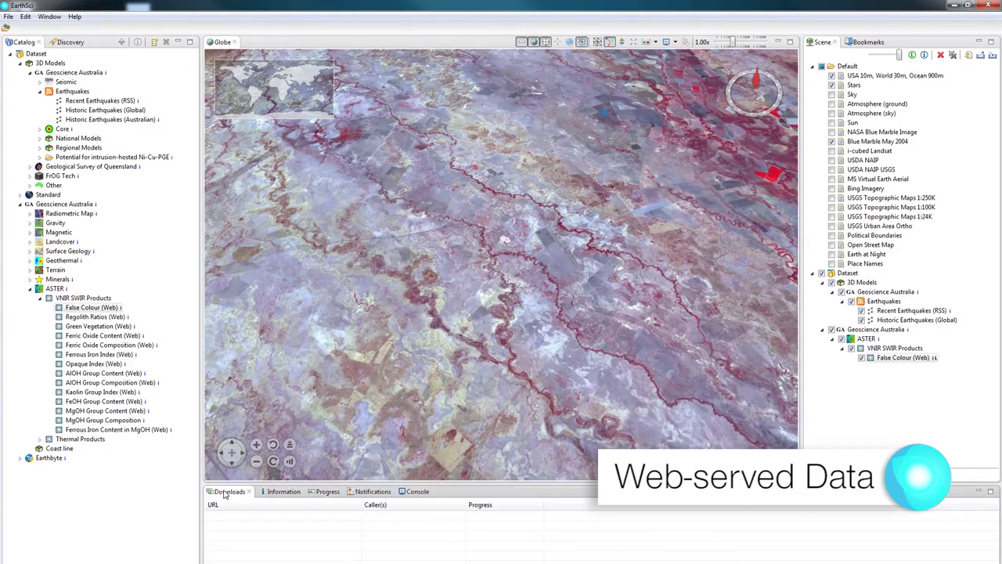
left_click_drag(411, 318, 603, 356)
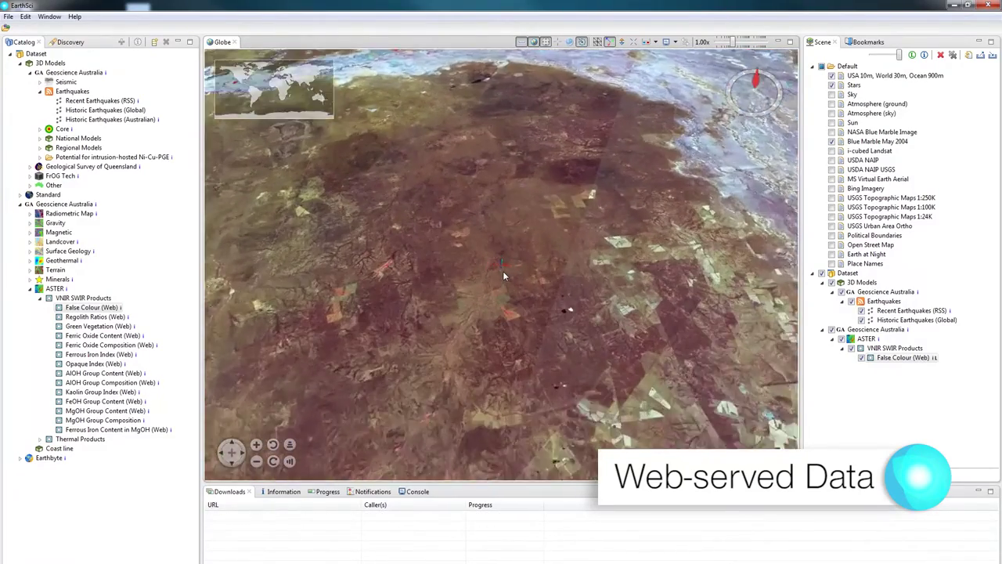
Step: Examine another area of the False Colour imagery and bring up the list of running jobs
left_click_drag(423, 203, 650, 462)
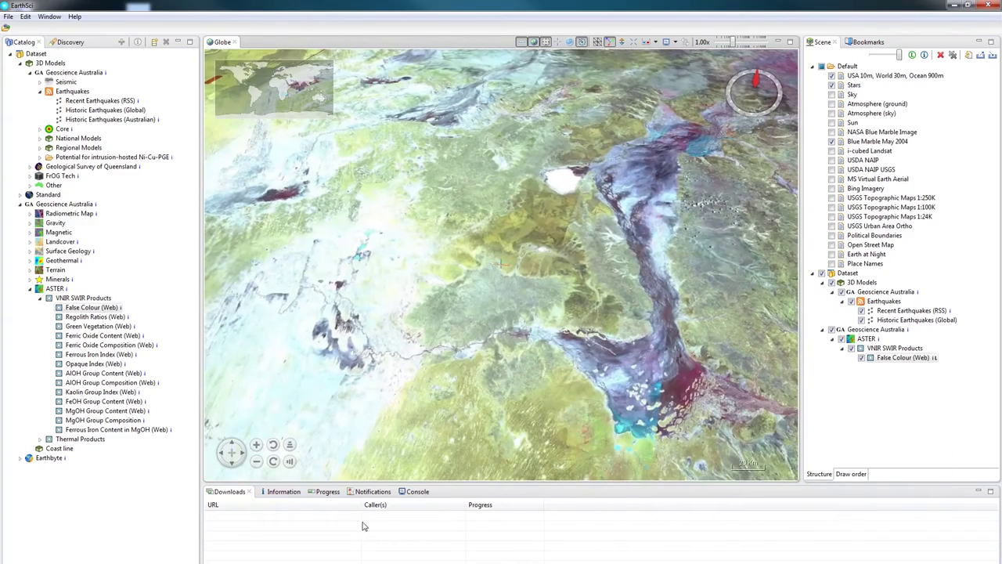
left_click(317, 493)
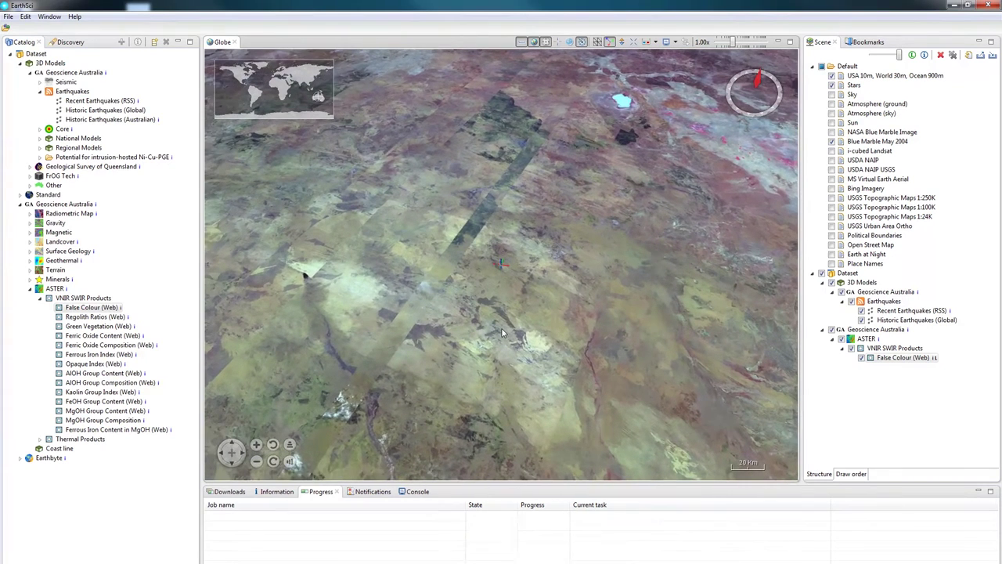
Step: Show the False Colour layer's metadata from its title onward and enlarge the information area to read the product table
left_click(267, 492)
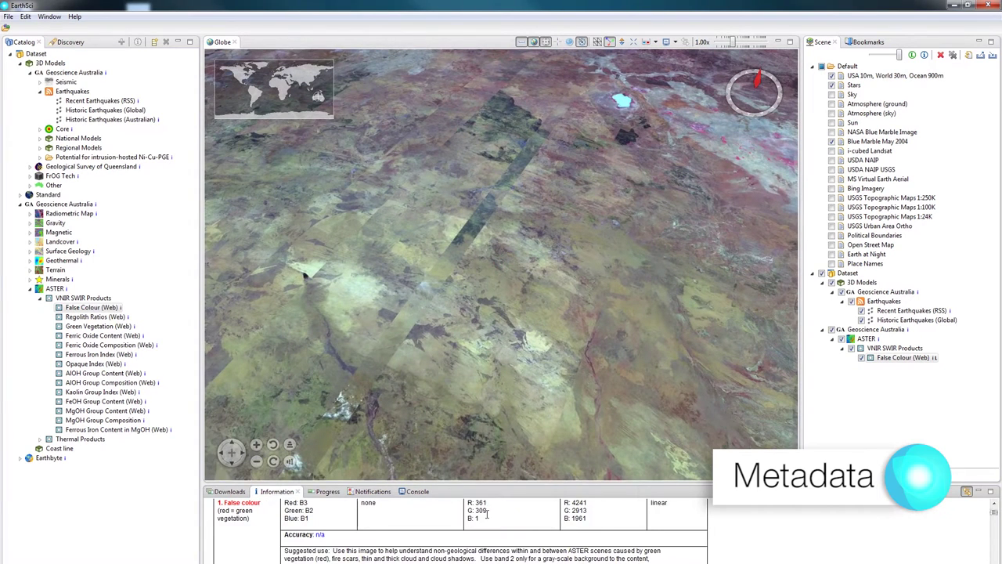
scroll(497, 510, "up", 1)
scroll(496, 510, "up", 2)
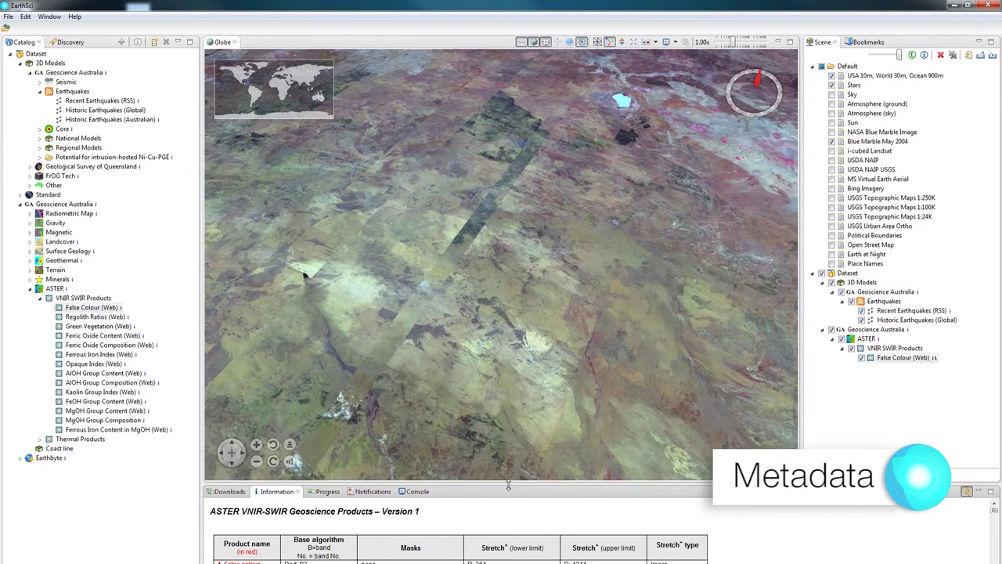
left_click_drag(508, 486, 596, 298)
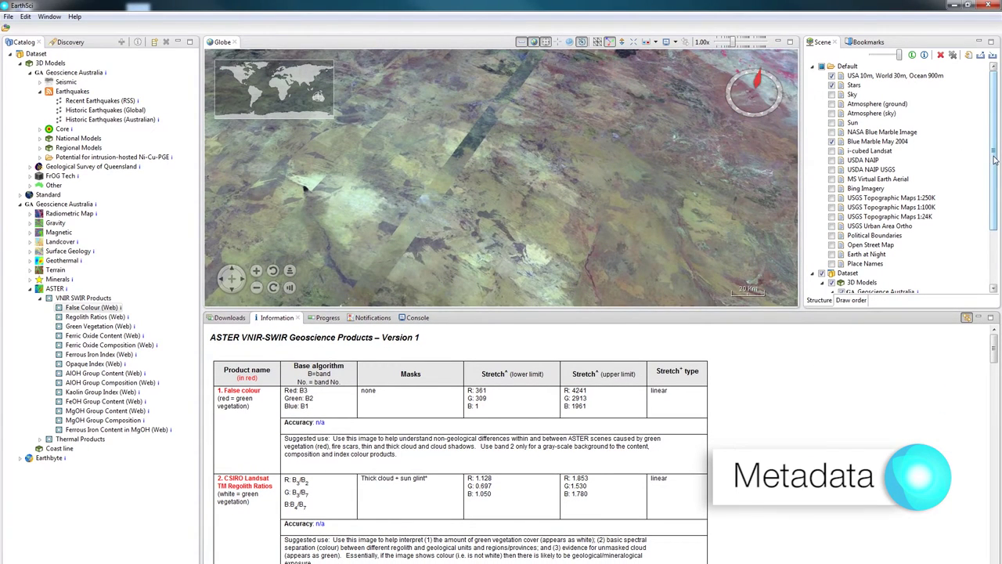
Step: Open the information for the ASTER folder in the scene and read the enlarged product notes document
left_click_drag(992, 160, 992, 244)
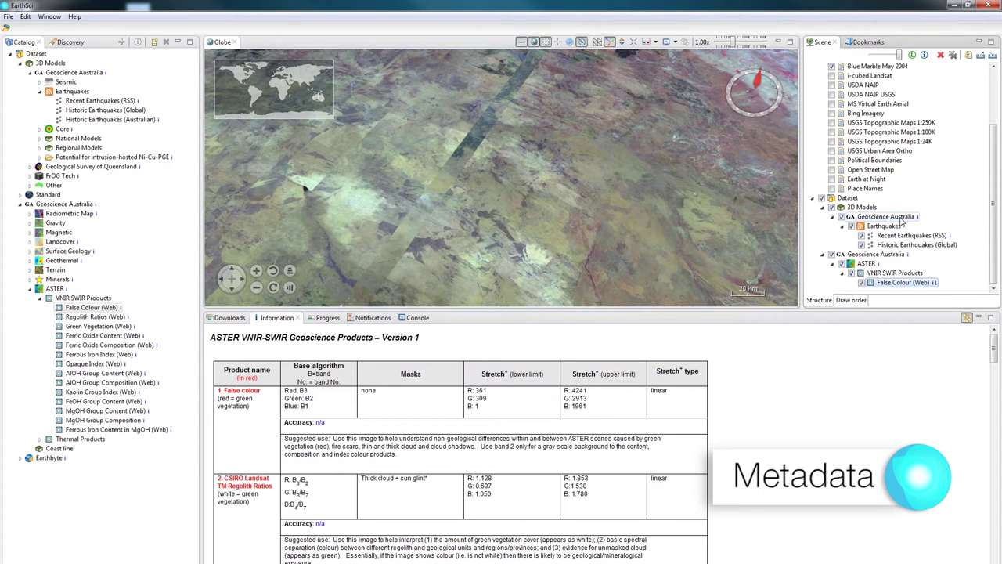
left_click(866, 263)
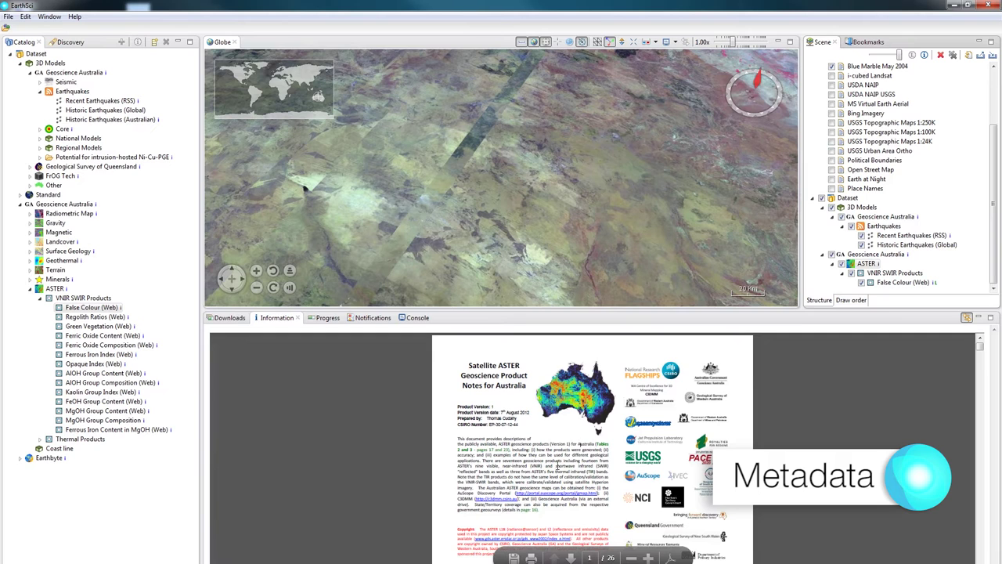
scroll(580, 444, "up", 4, "ctrl")
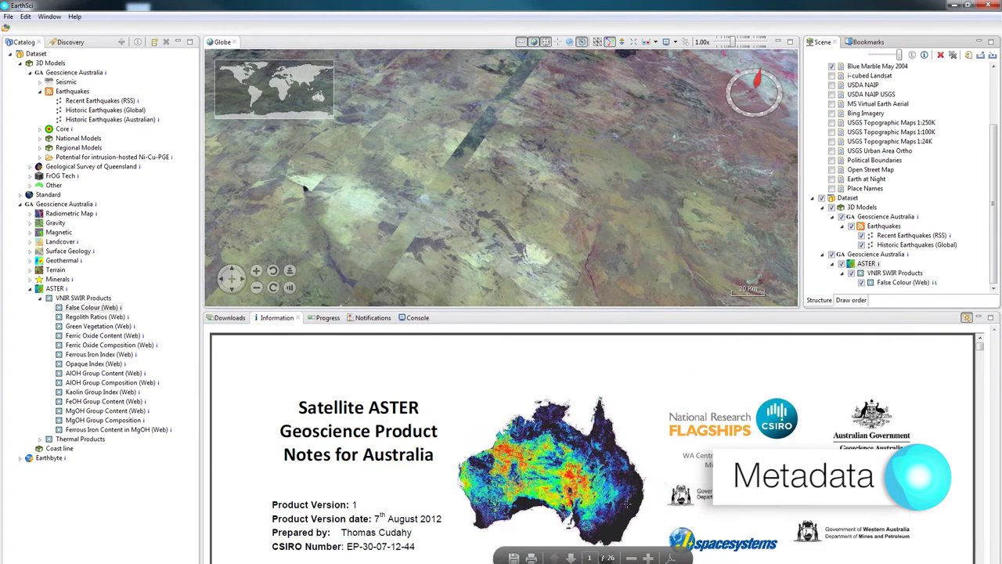
scroll(620, 474, "down", 3)
scroll(621, 475, "down", 3)
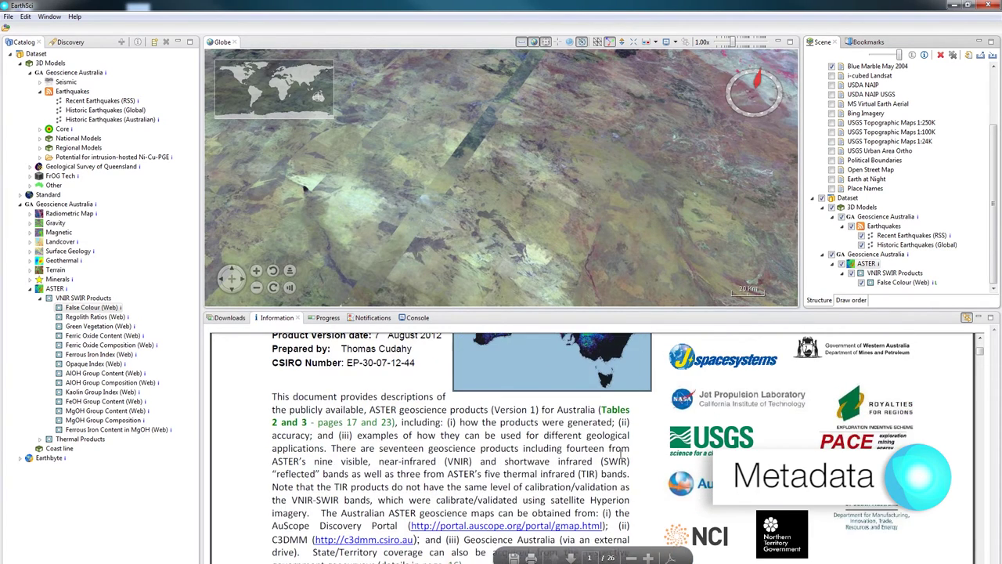
Step: Return to the metadata of the False Colour (Web) scene layer and review its product table
left_click(907, 283)
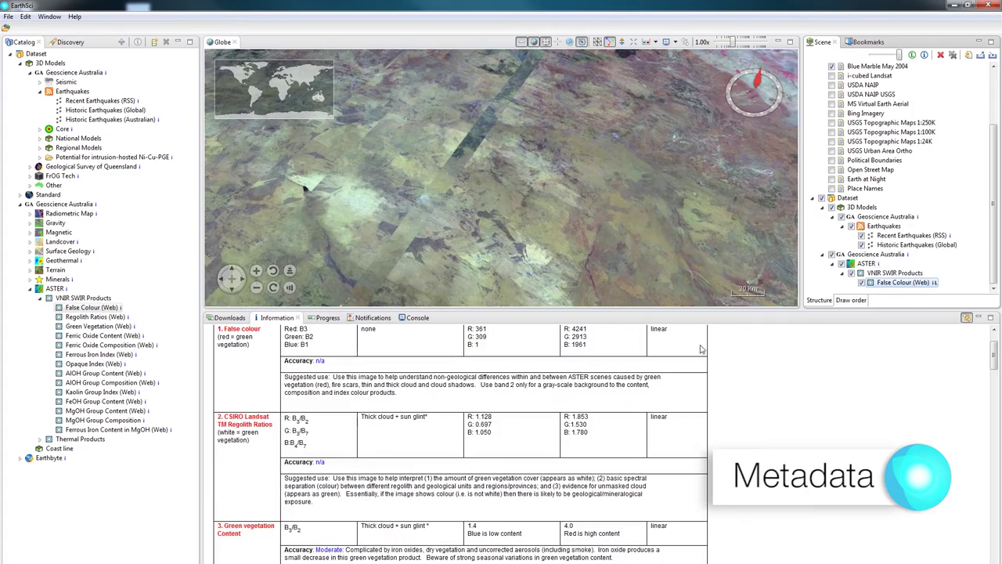
scroll(650, 358, "up", 2)
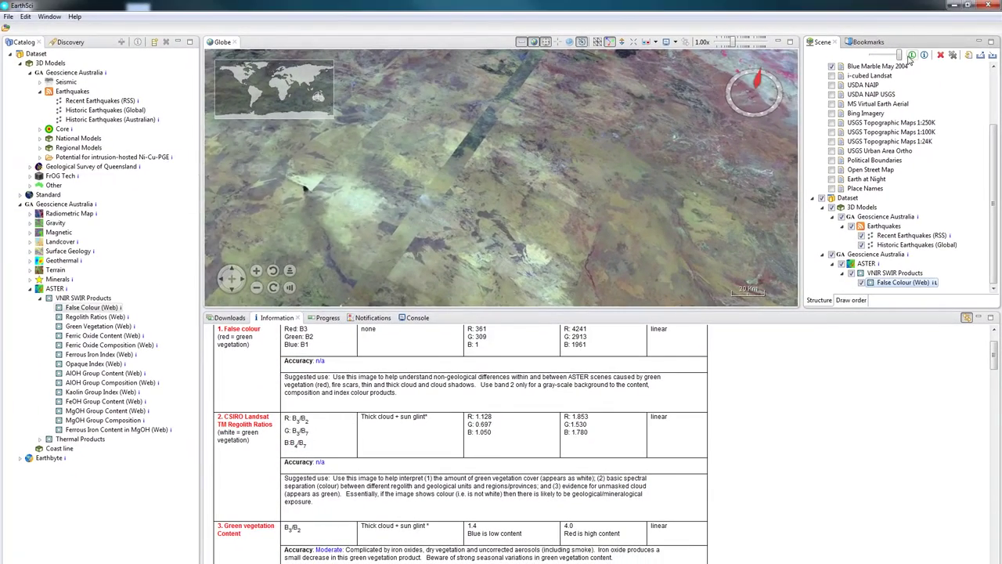
left_click(894, 54)
left_click_drag(364, 247, 531, 430)
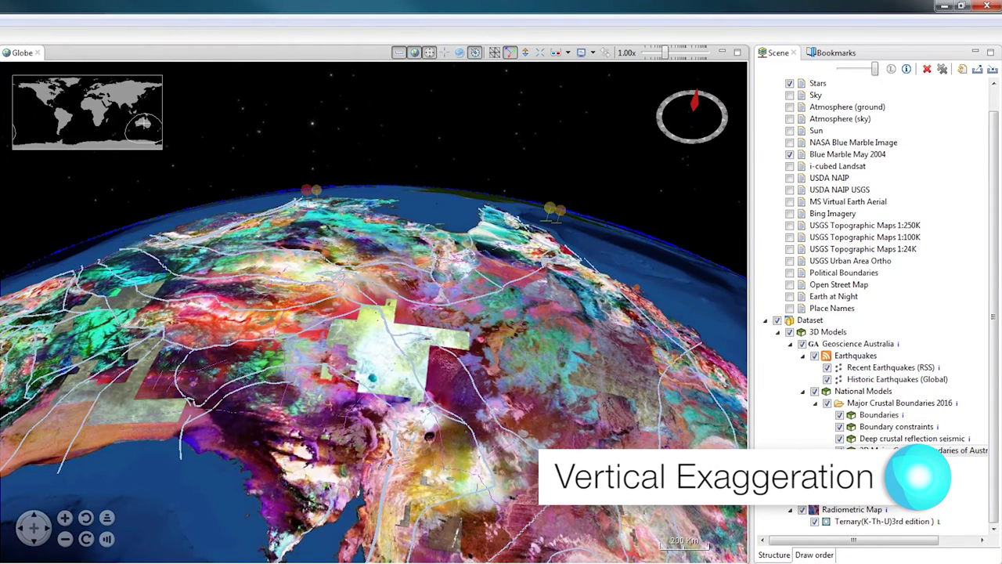
Step: Hide the Geoscience Australia ASTER and Radiometric Map imagery and the Blue Marble May 2004 layer to expose the crustal boundaries
left_click(803, 509)
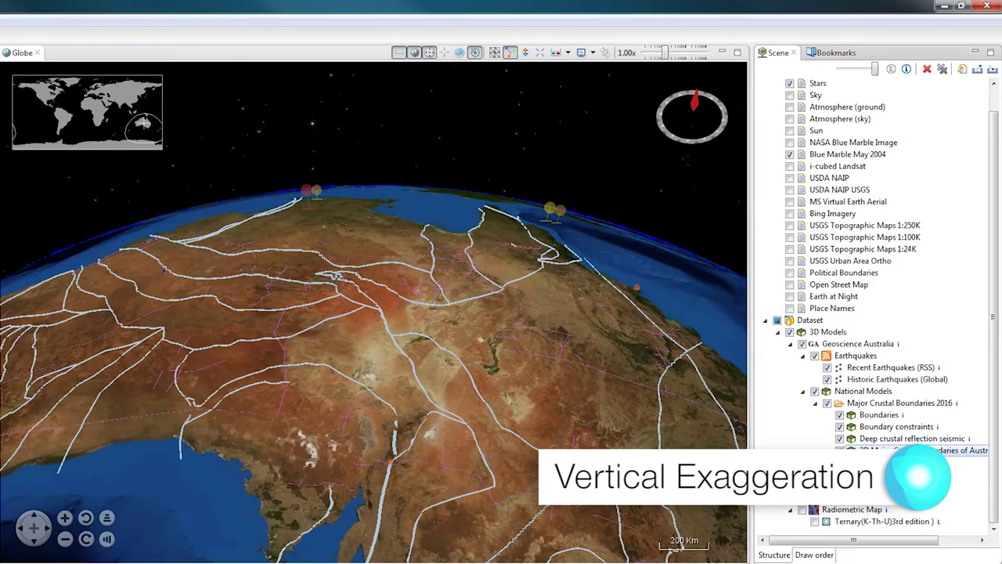
left_click(789, 154)
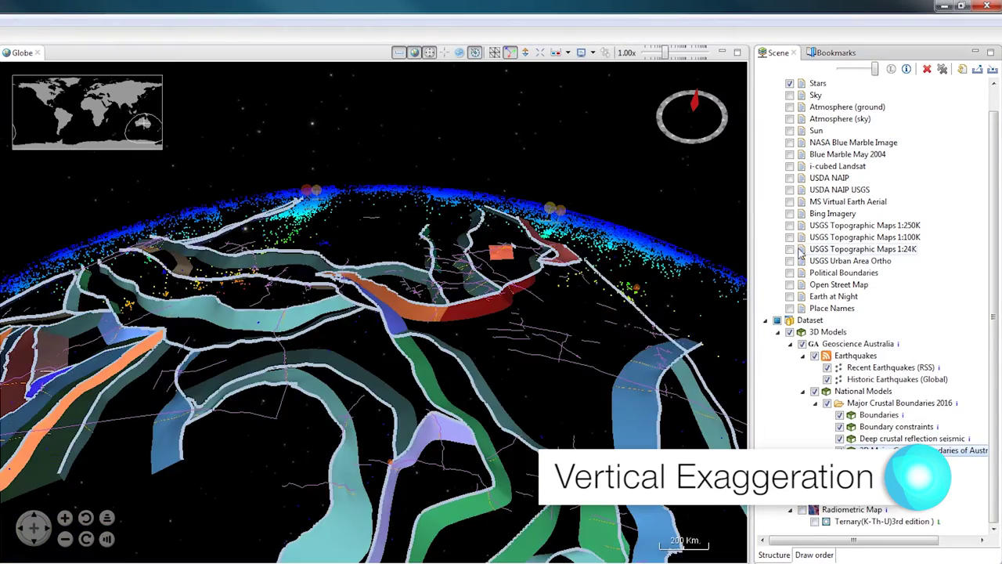
left_click_drag(523, 288, 480, 268)
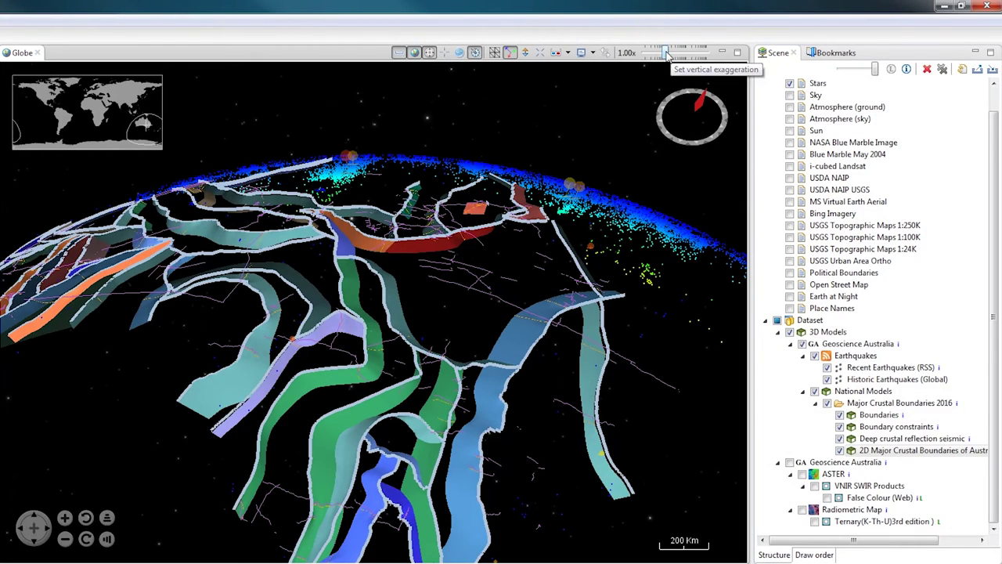
Step: Raise the vertical exaggeration to 3.53x and view the crustal boundaries and earthquake points across Australia
left_click_drag(667, 55, 680, 53)
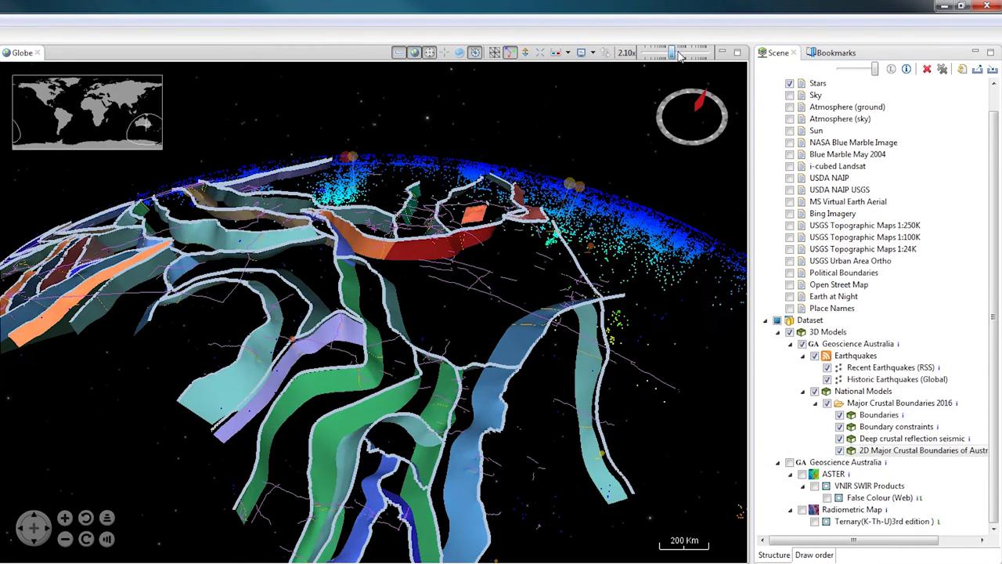
mouse_move(512, 238)
right_mouse_down()
mouse_move(516, 286)
mouse_move(512, 230)
right_mouse_up()
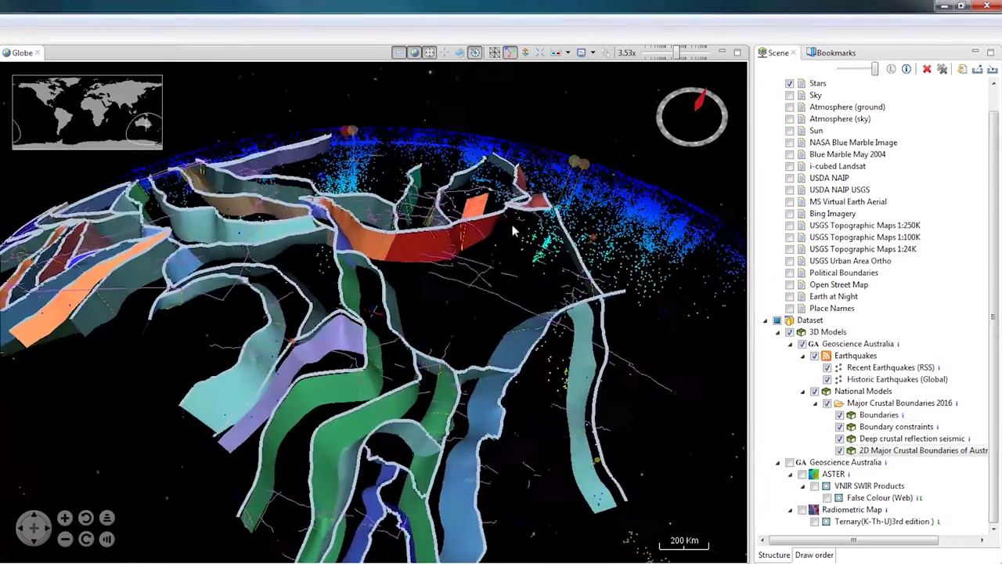
left_click_drag(512, 230, 609, 271)
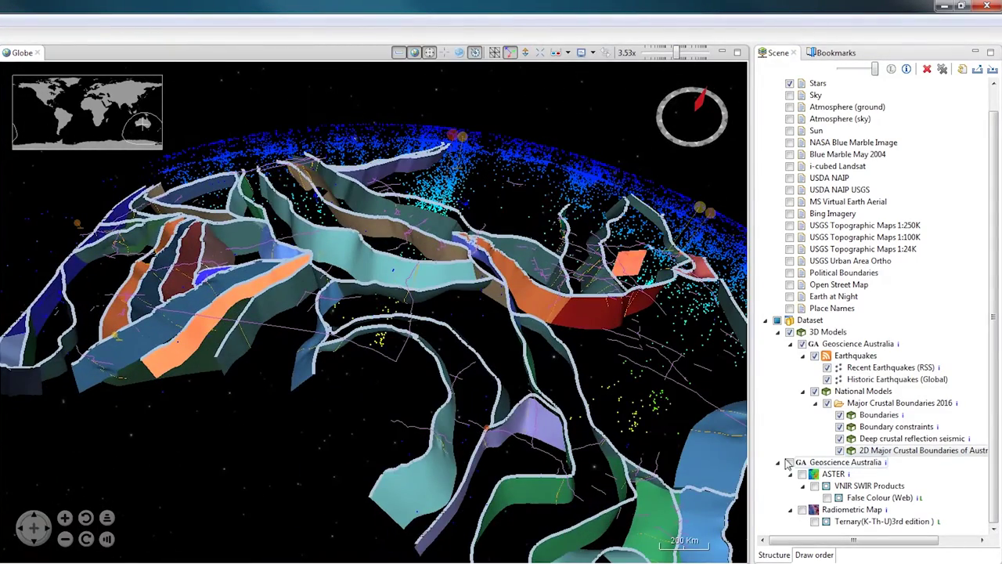
Step: Show the Blue Marble May 2004 layer and examine the exaggerated coast and seafloor off southeastern Australia up close
left_click(790, 154)
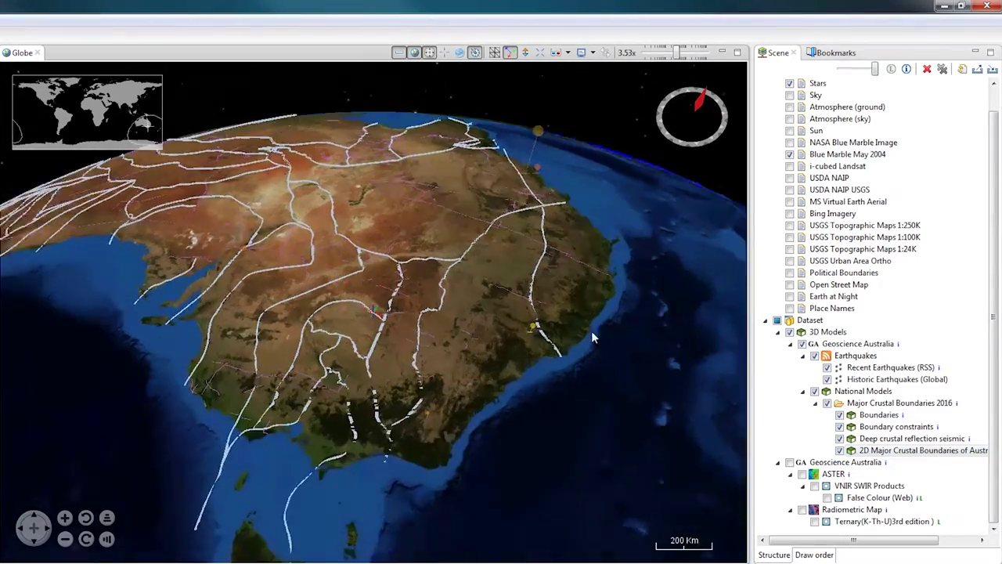
right_click_drag(591, 332, 583, 469)
left_click_drag(582, 468, 536, 260)
scroll(562, 348, "up", 3)
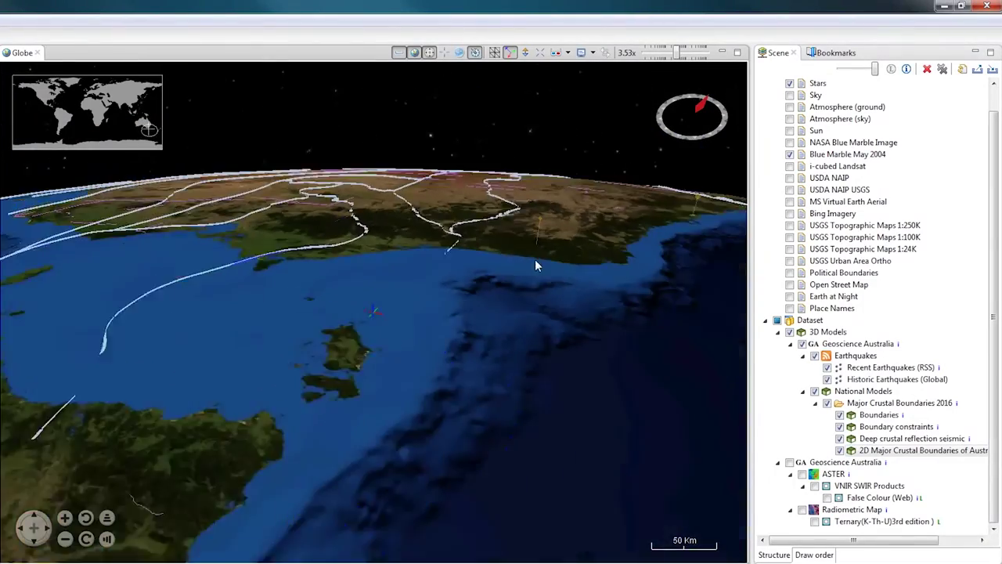
scroll(607, 308, "up", 2)
left_click_drag(607, 309, 379, 386)
scroll(379, 386, "up", 2)
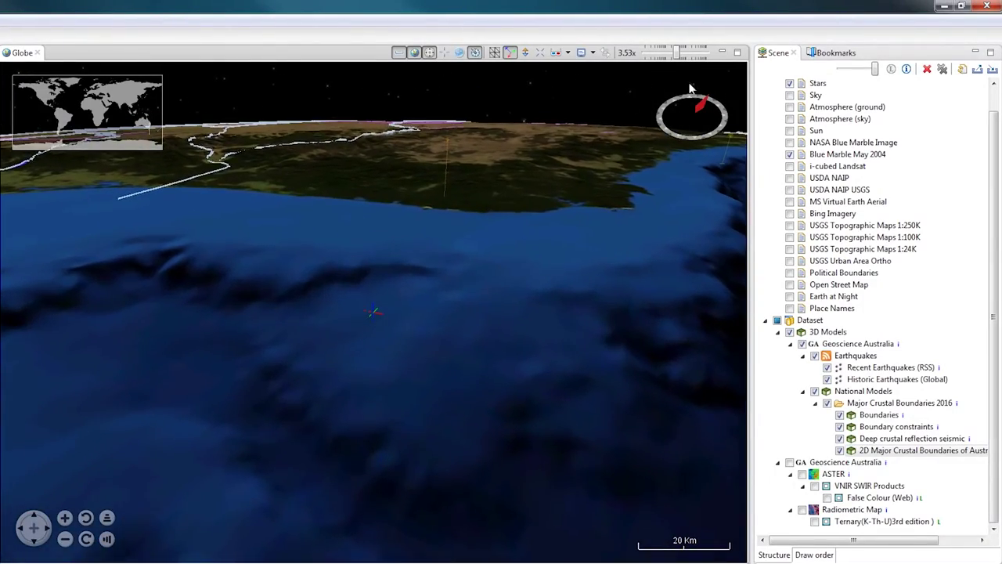
Step: Raise the vertical exaggeration to 8.00x and hide the Blue Marble May 2004 layer
left_click_drag(679, 53, 683, 53)
left_click(789, 155)
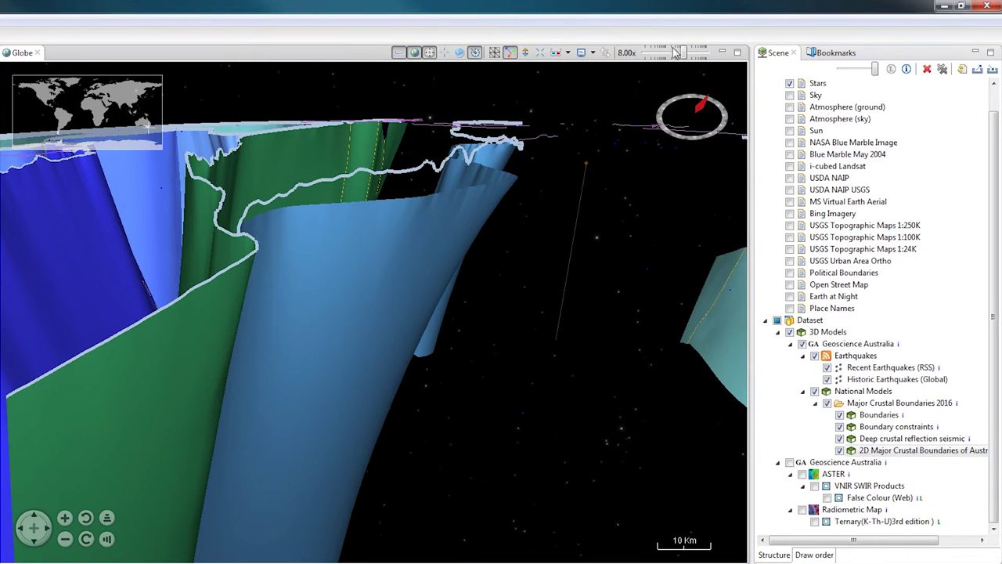
Step: Lower the vertical exaggeration to 0.80x and view the crustal boundary surfaces from farther out
left_click_drag(675, 51, 679, 53)
left_click_drag(667, 55, 664, 55)
right_click_drag(459, 202, 454, 232)
scroll(470, 250, "down", 5)
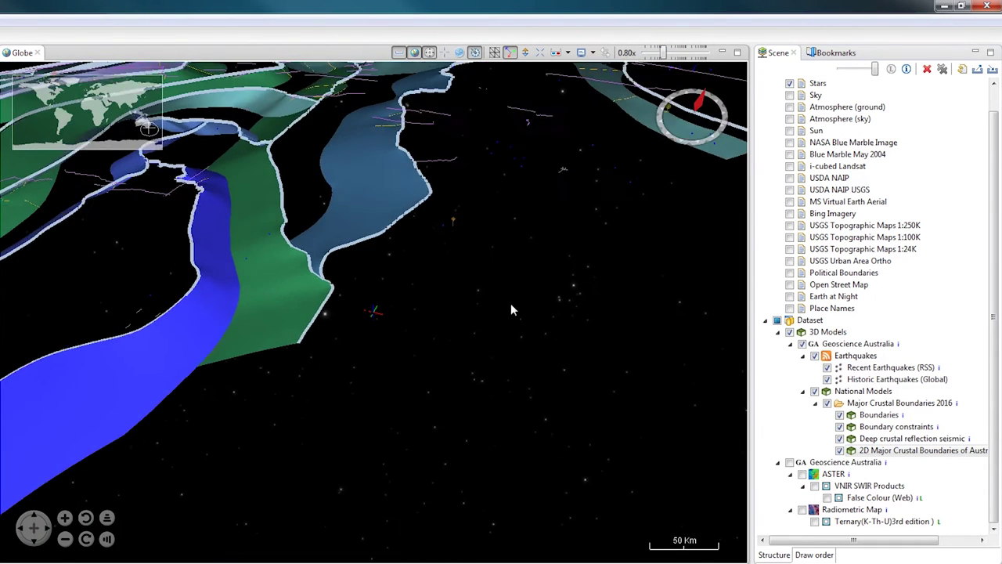
Step: Fly to the Ternary (K-Th-U) 3rd edition layer and show the radiometric and ASTER imagery over Australia
double_click(865, 522)
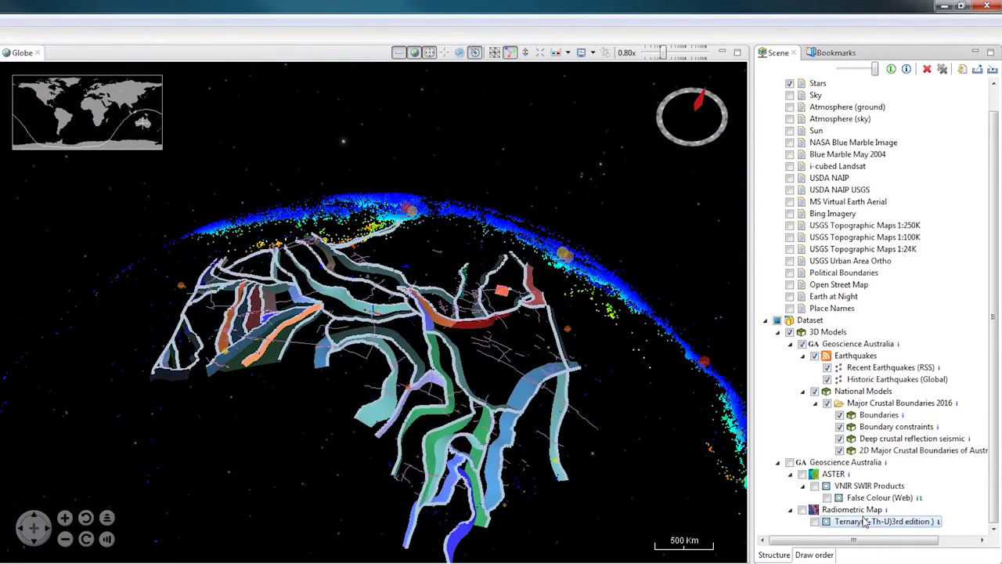
left_click(815, 522)
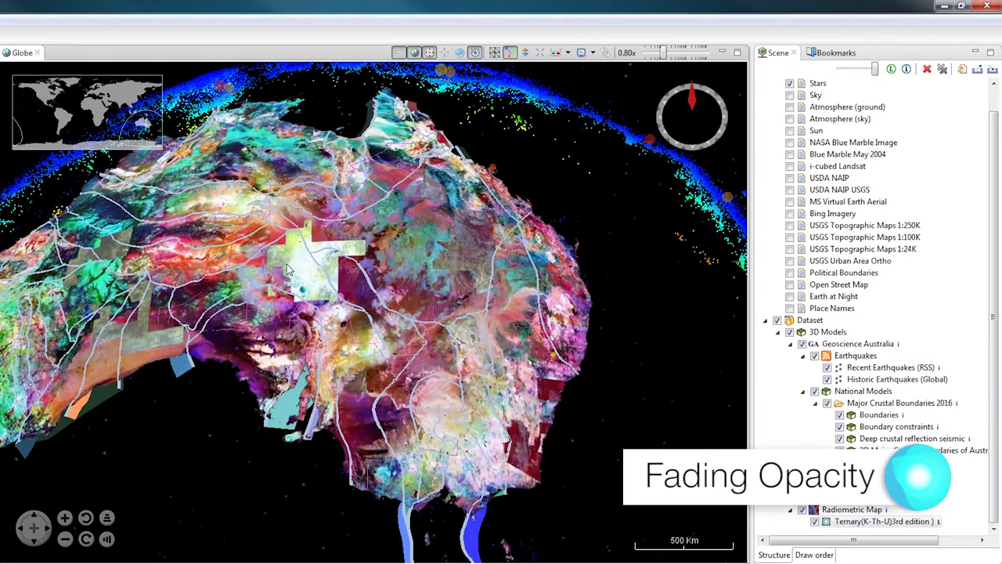
scroll(347, 286, "up", 5)
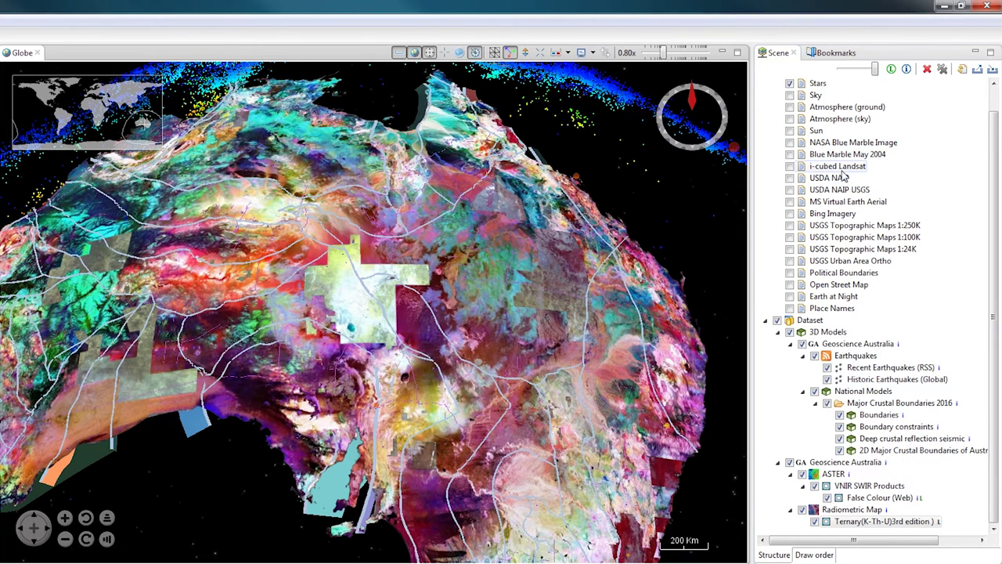
Step: Compare the Ternary layer with the imagery beneath by hiding and reshowing it, and fade the False Colour (Web) layer to 40% opacity
left_click(815, 522)
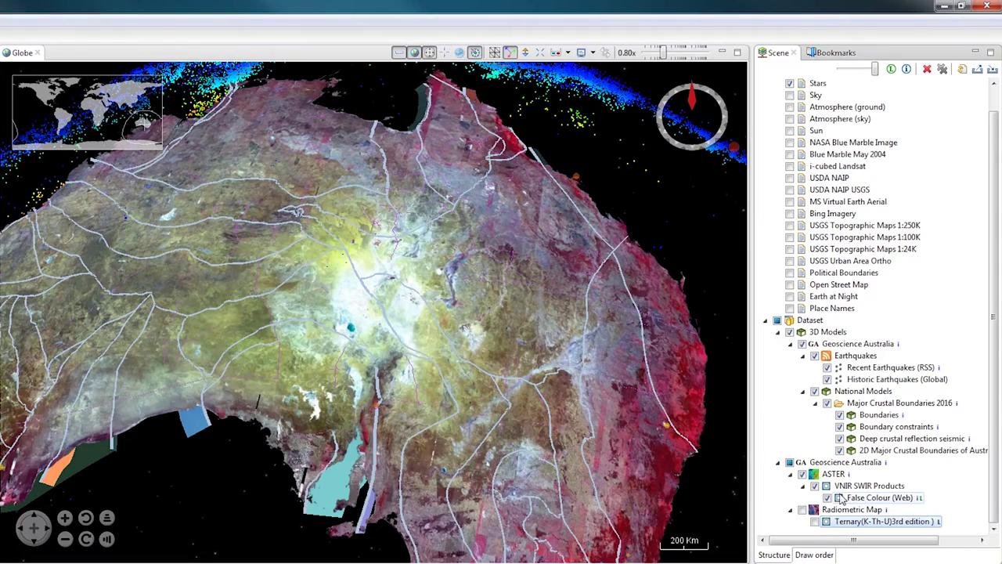
left_click(816, 522)
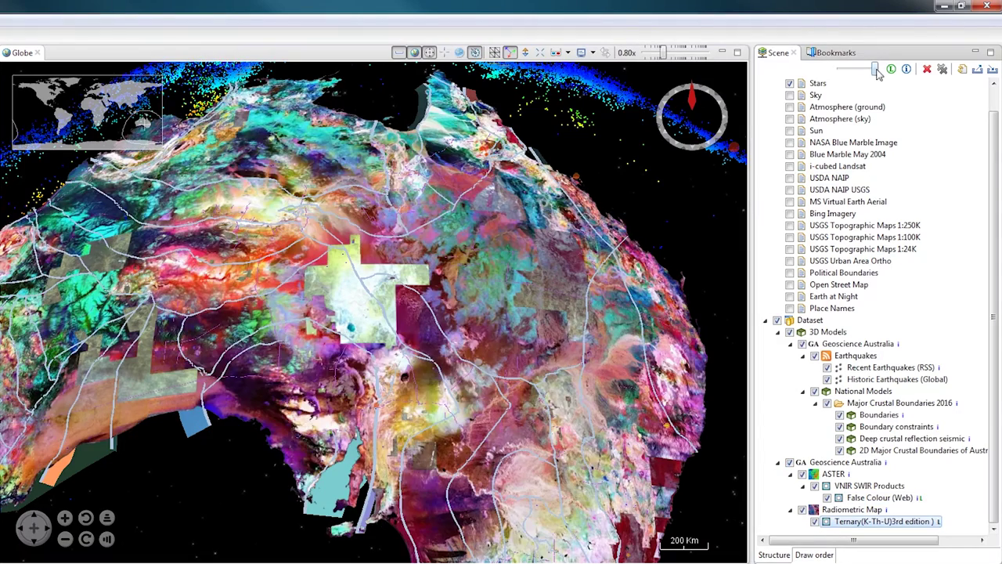
mouse_move(876, 70)
left_mouse_down()
mouse_move(841, 72)
mouse_move(874, 71)
mouse_move(845, 72)
mouse_move(868, 72)
mouse_move(857, 73)
left_mouse_up()
left_click(871, 498)
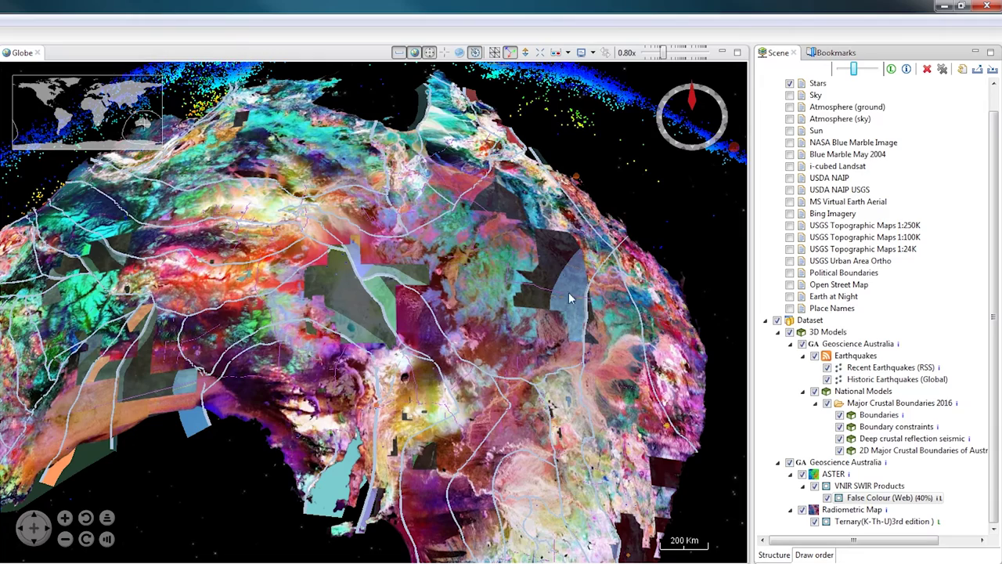
right_click_drag(524, 299, 529, 477)
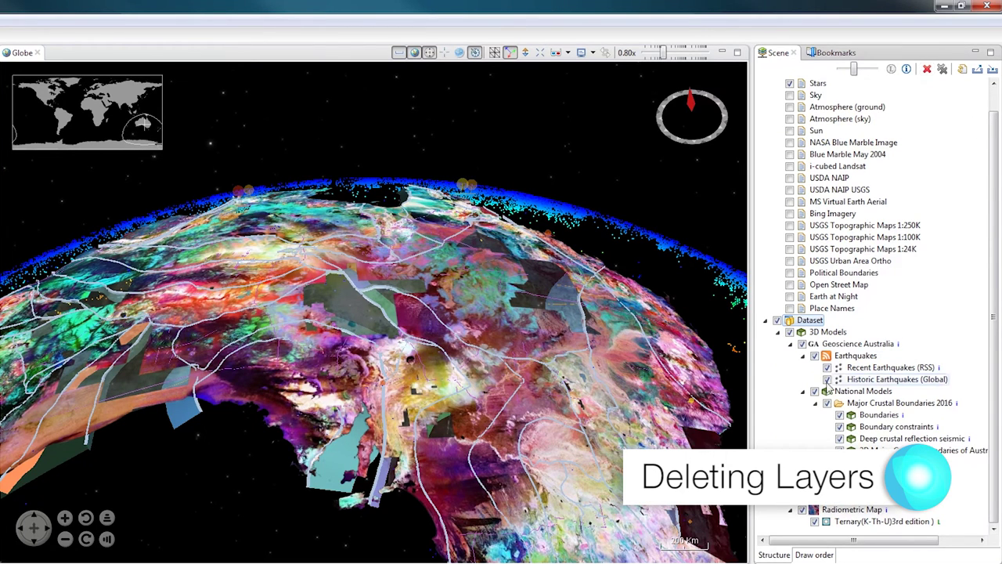
Step: Delete the Major Crustal Boundaries 2016 folder and all its layers from the scene
left_click(877, 414)
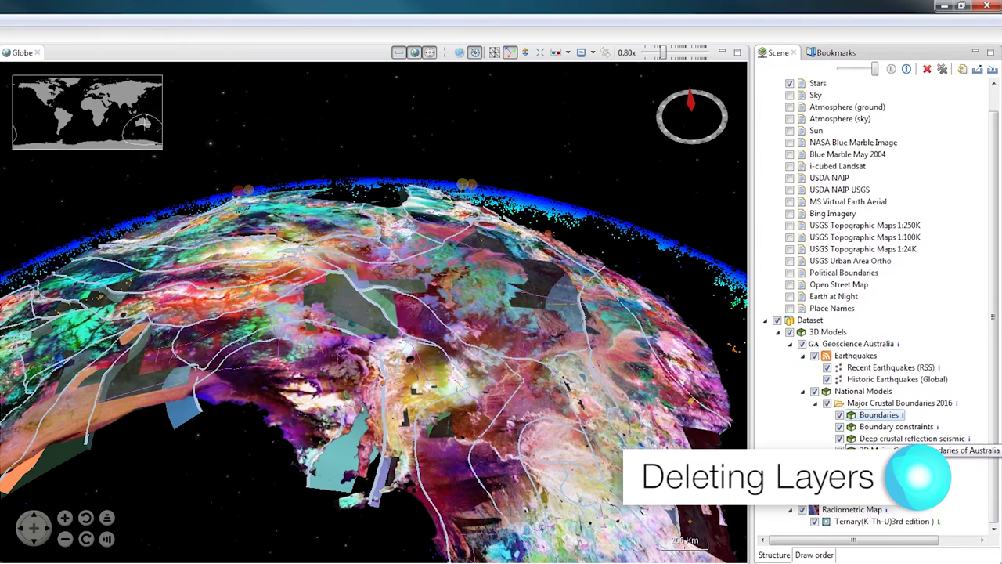
left_click(900, 451)
left_click(880, 416, "shift")
left_click(877, 403)
left_click(900, 450)
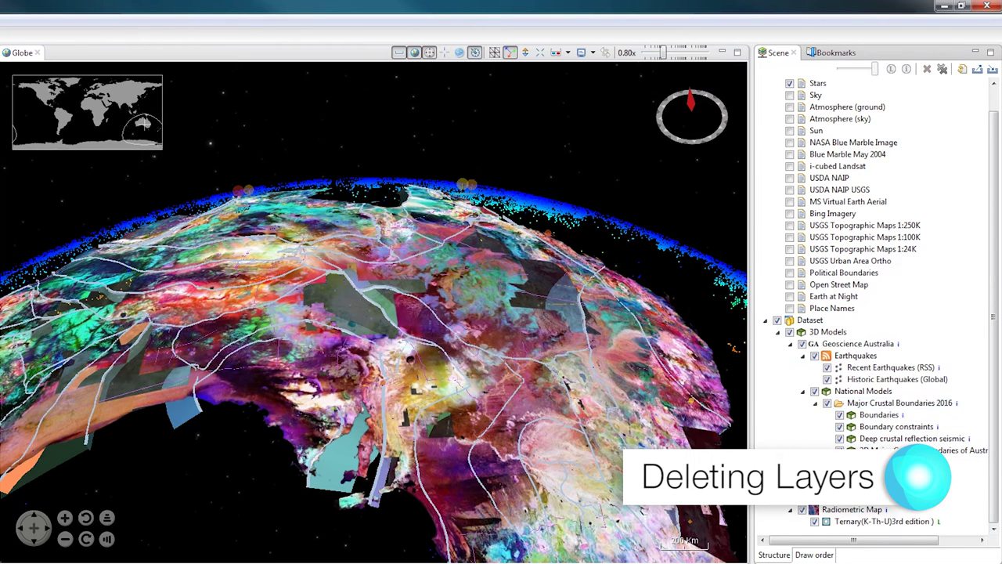
left_click(881, 402, "shift")
left_click(927, 70)
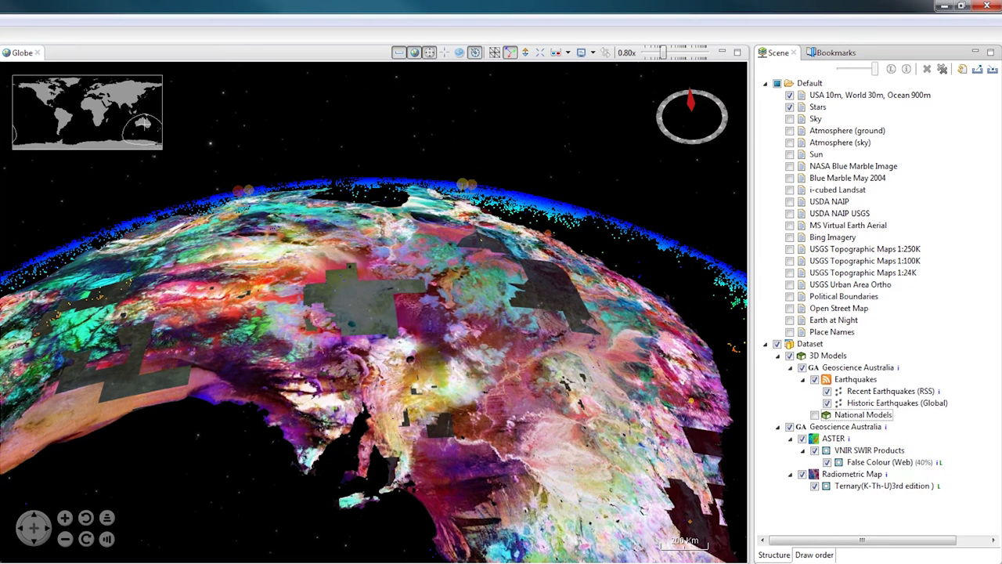
Step: Reset the scene's layers to the default list, removing all added layers
left_click(863, 414)
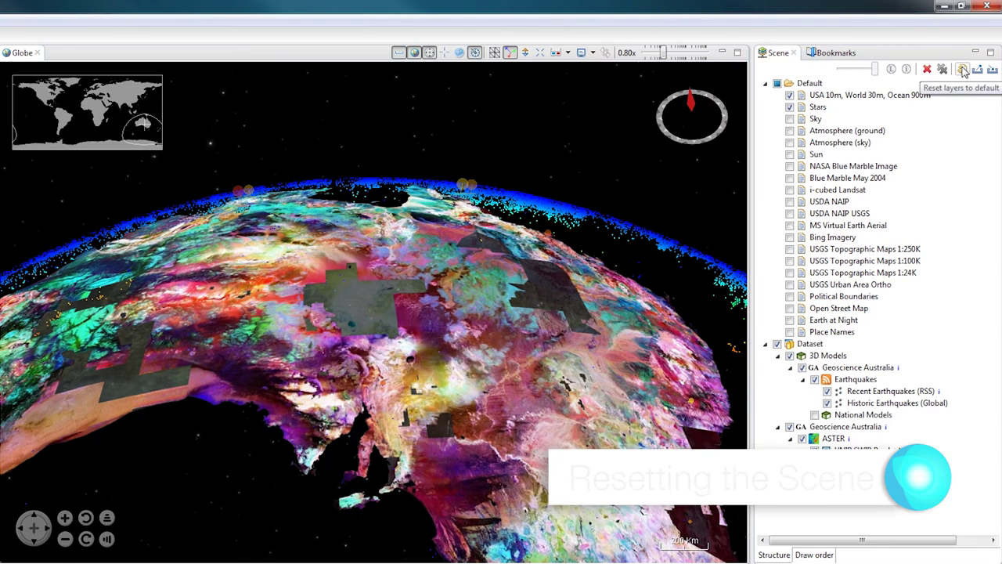
left_click(962, 70)
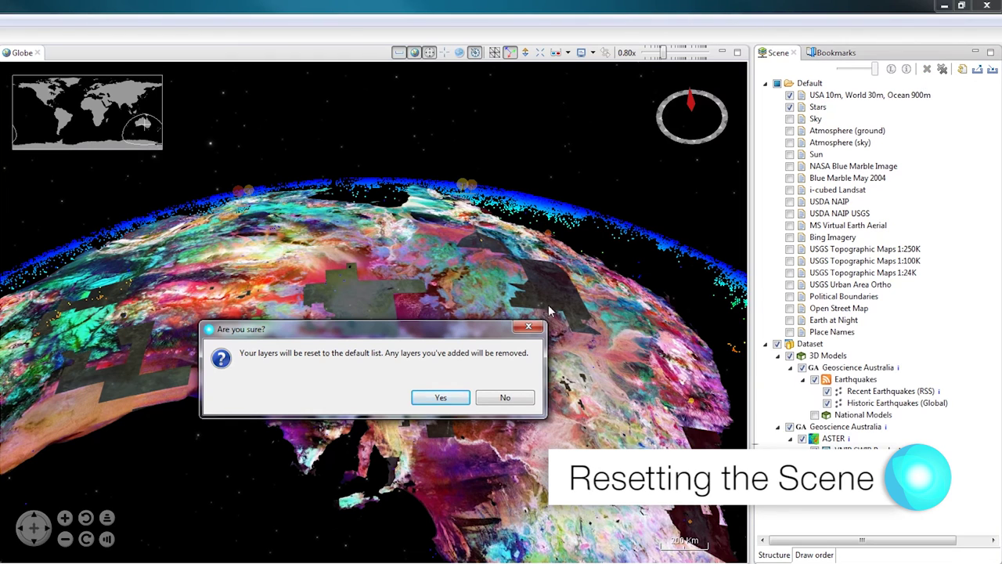
left_click(422, 399)
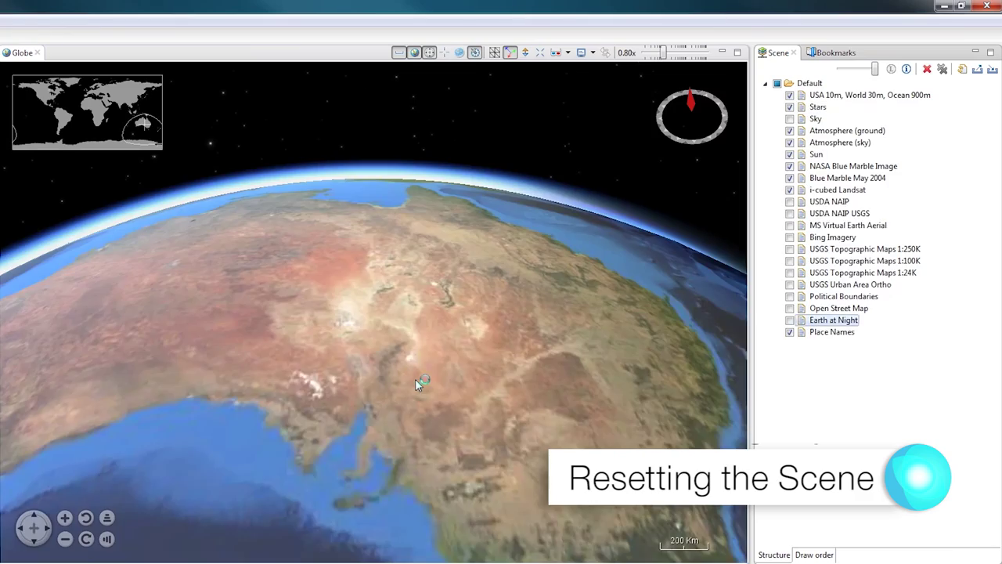